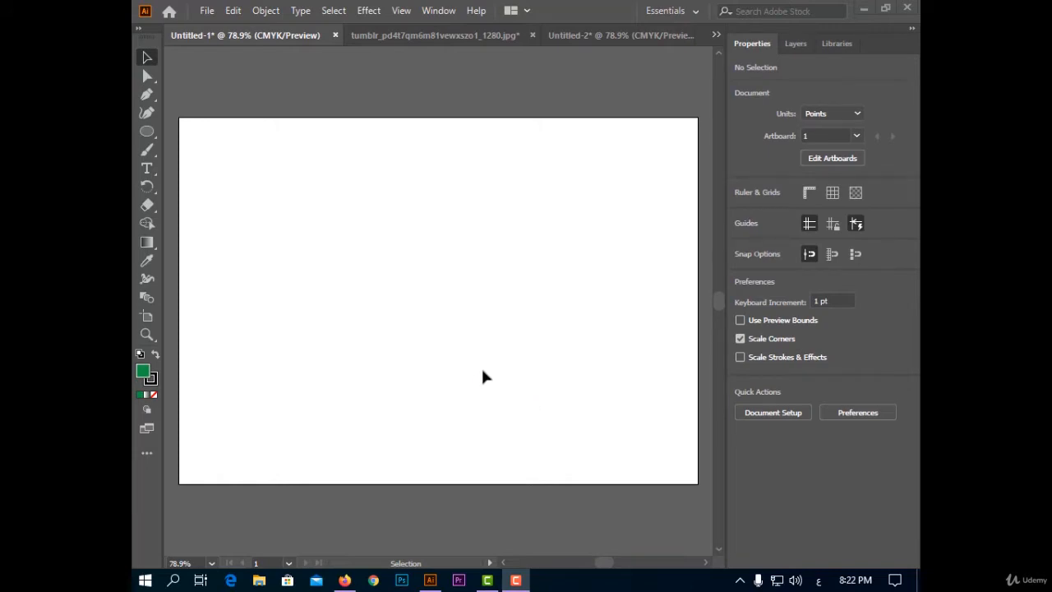
# Step: Draw two overlapping ellipses, about 380 by 276 pt and 389 by 328 pt, and fill the second with red-orange
pyautogui.click(147, 132)
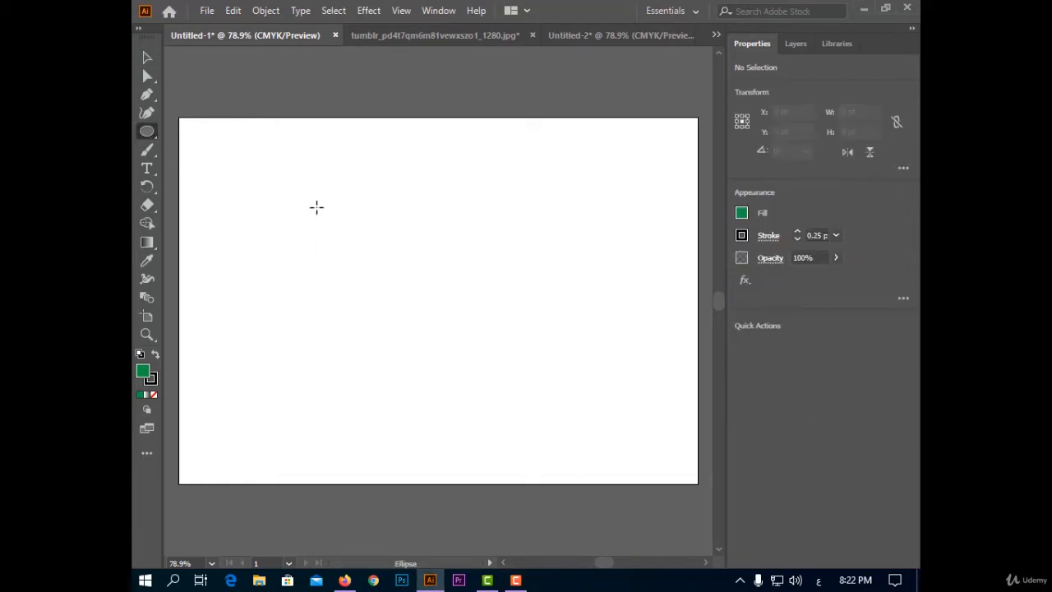
pyautogui.moveTo(237, 145); pyautogui.dragTo(472, 313)
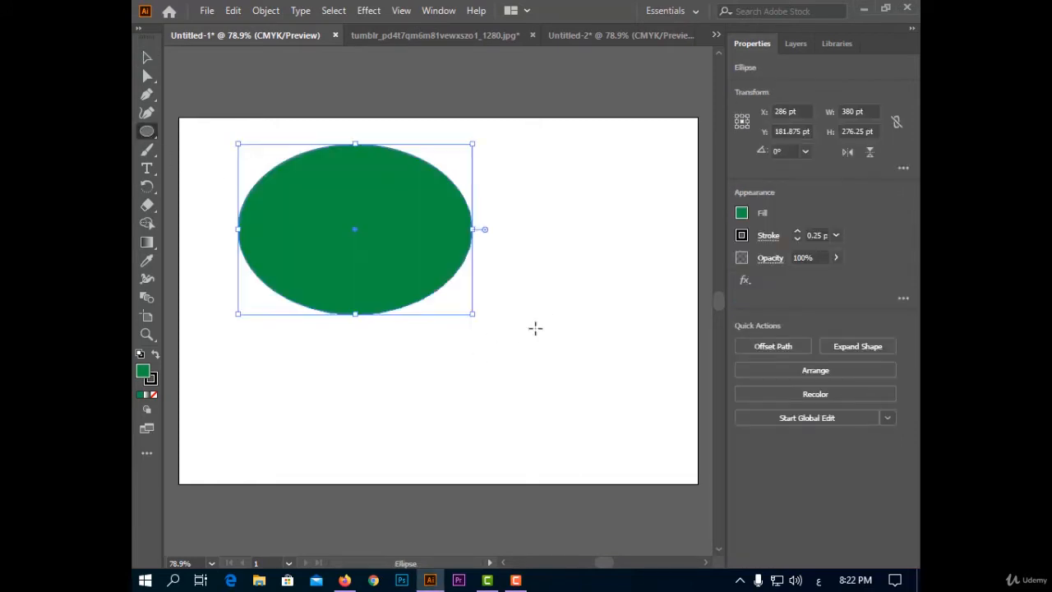
pyautogui.moveTo(365, 197); pyautogui.dragTo(605, 399)
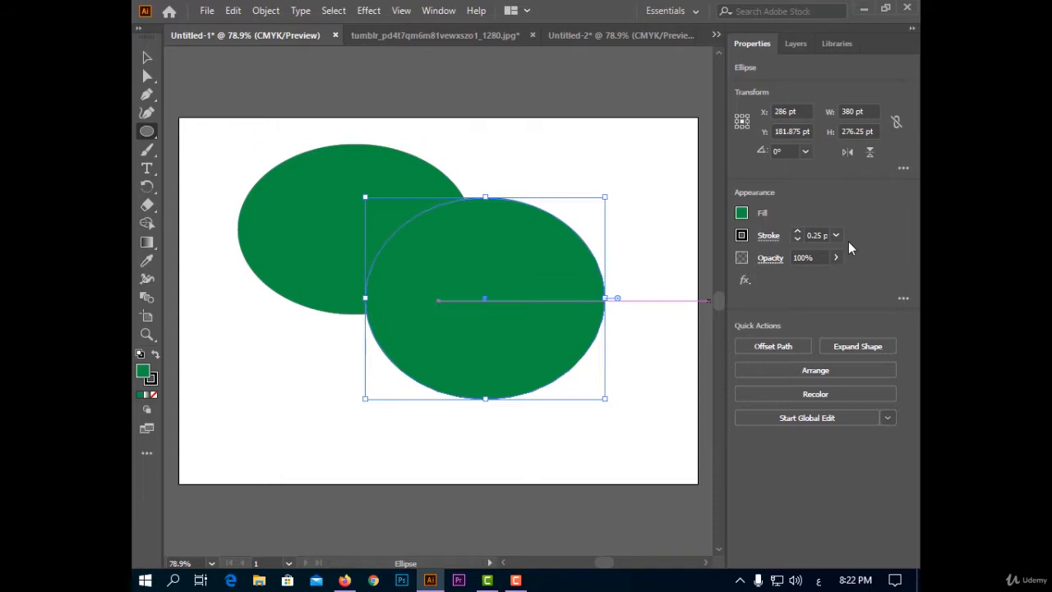
pyautogui.click(741, 216)
pyautogui.click(693, 268)
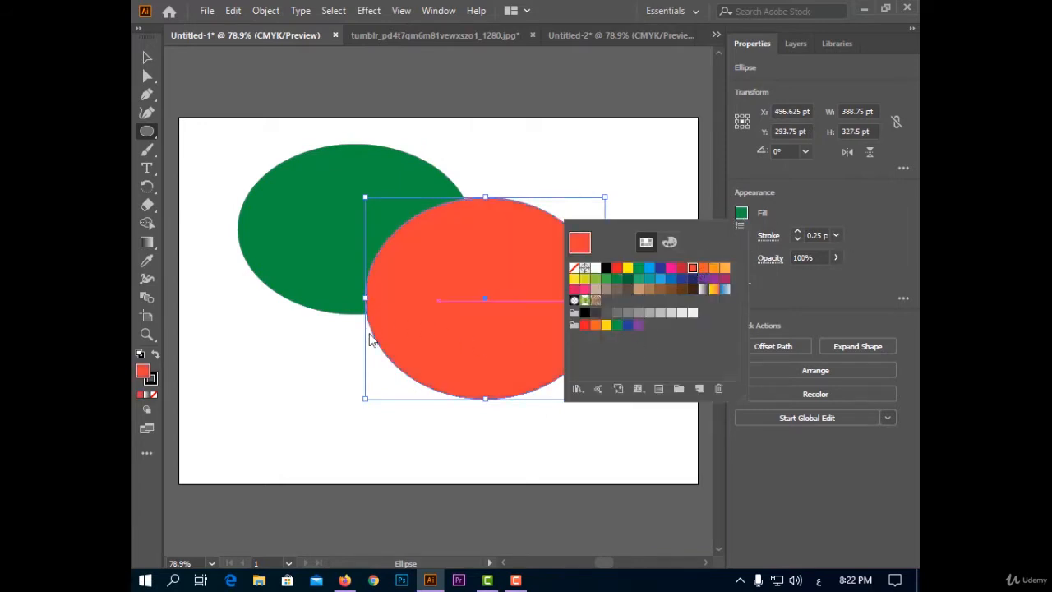
# Step: Draw a third ellipse about 280 by 384 pt overlapping the other two and fill it with orange
pyautogui.moveTo(319, 221); pyautogui.dragTo(491, 457)
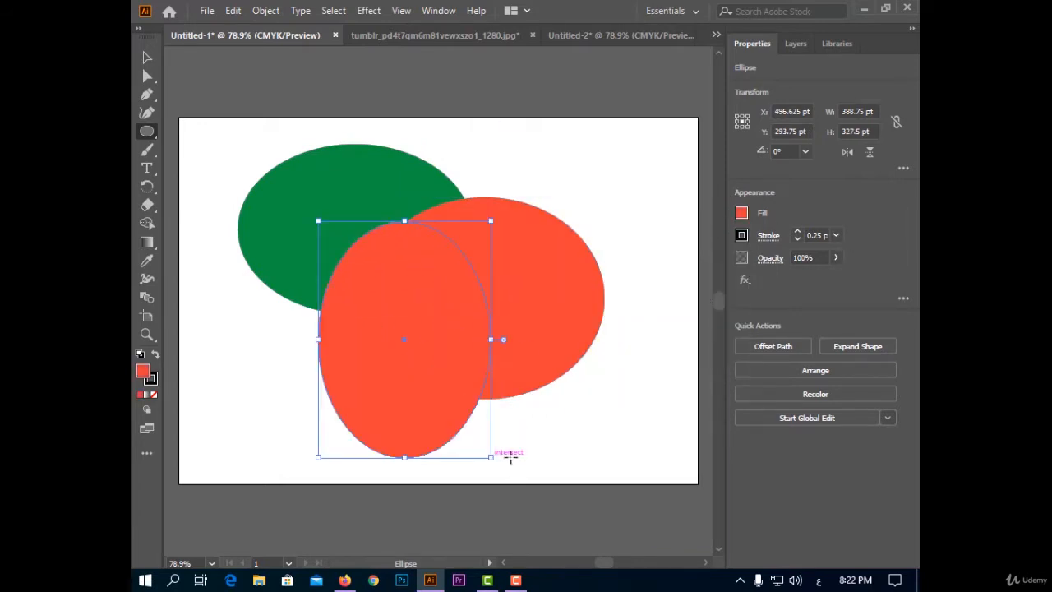
pyautogui.click(741, 213)
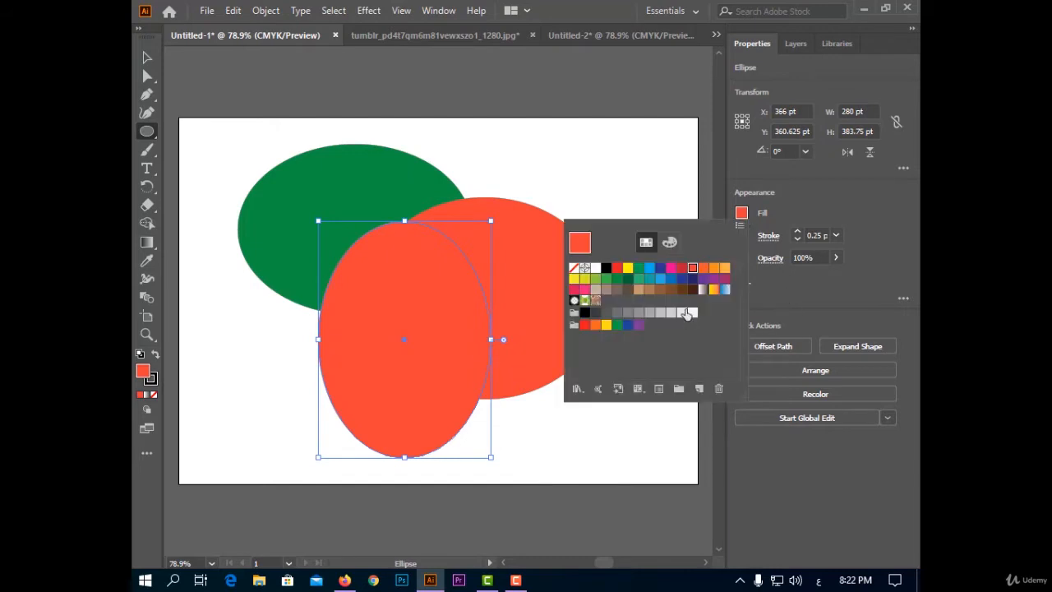
pyautogui.click(715, 268)
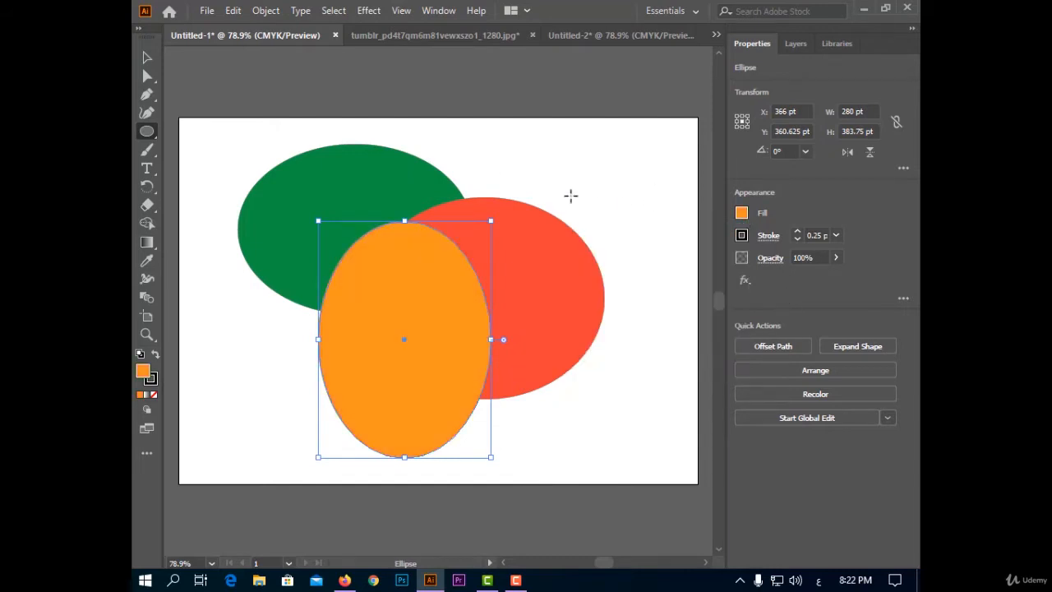
# Step: Select all three ellipses, merge their adjoining regions with Shape Builder, and subtract the central overlap region
pyautogui.click(147, 56)
pyautogui.moveTo(217, 143); pyautogui.dragTo(653, 484)
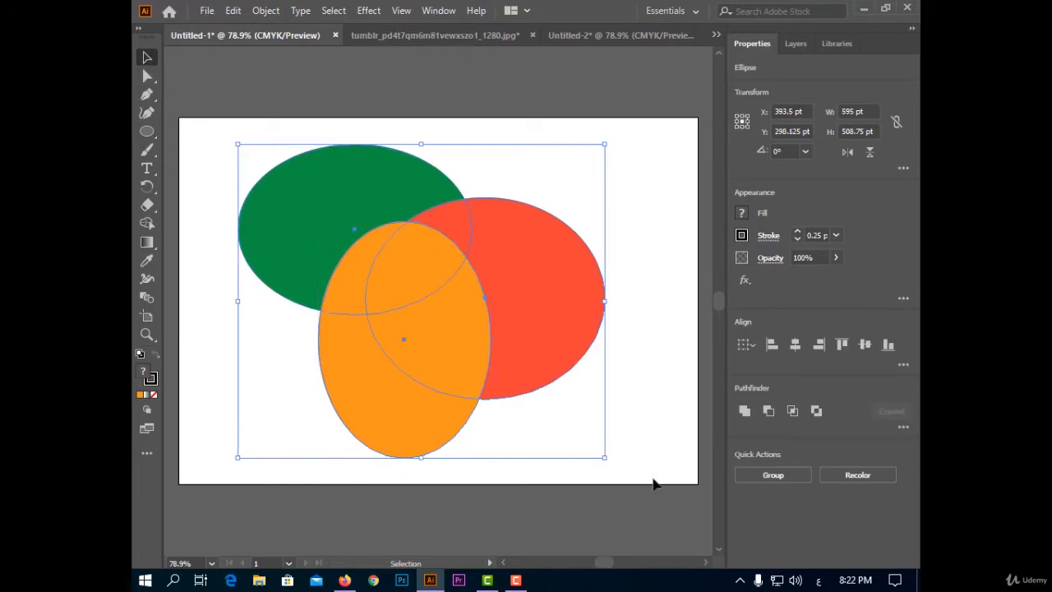
pyautogui.click(148, 223)
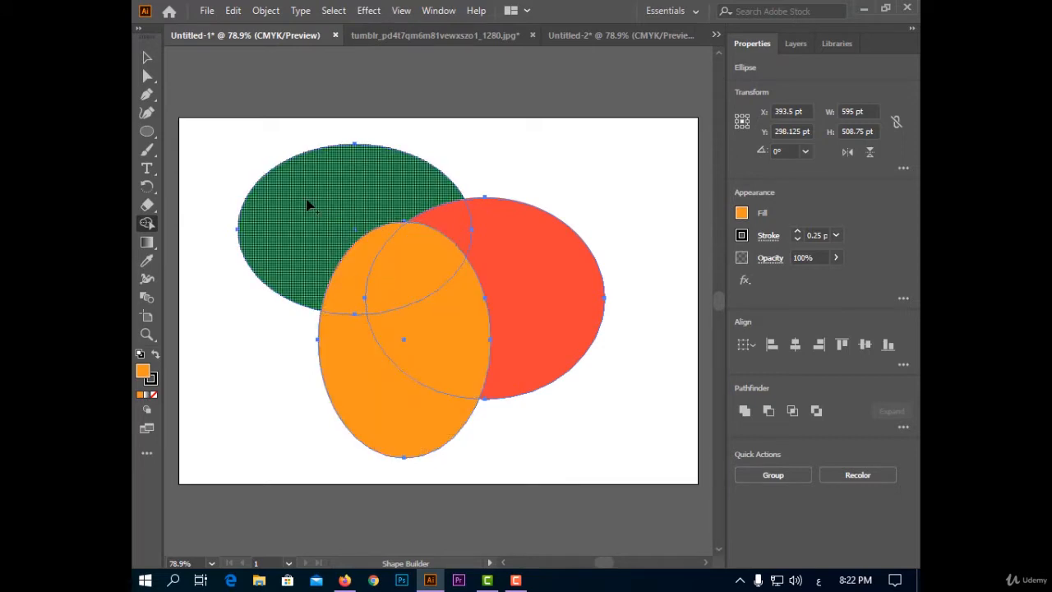
pyautogui.moveTo(311, 175)
pyautogui.mouseDown()
pyautogui.moveTo(347, 207)
pyautogui.moveTo(348, 327)
pyautogui.moveTo(354, 357)
pyautogui.moveTo(374, 378)
pyautogui.mouseUp()
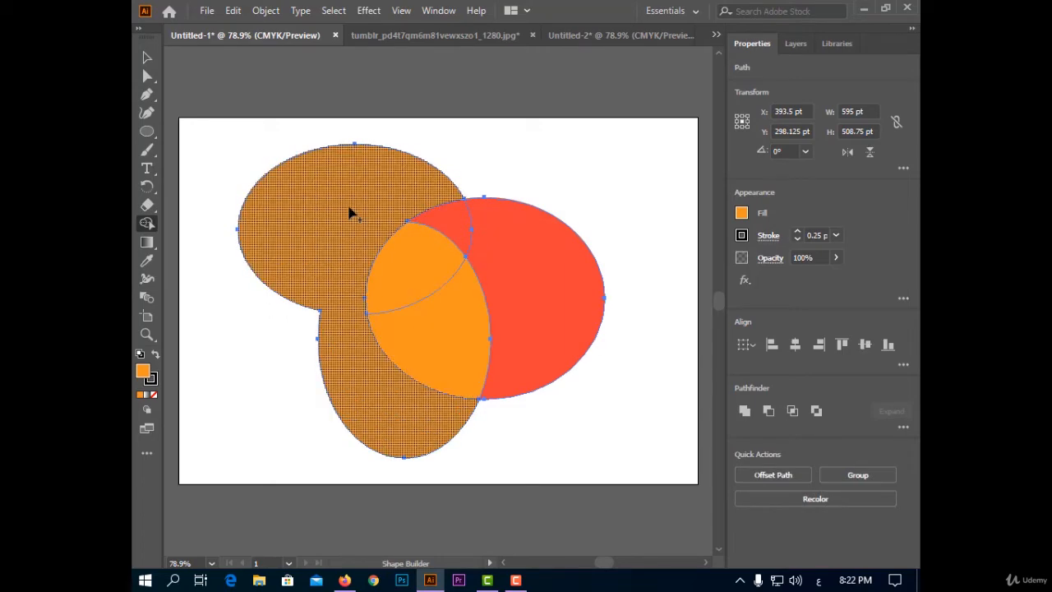
pyautogui.moveTo(338, 216); pyautogui.dragTo(411, 286)
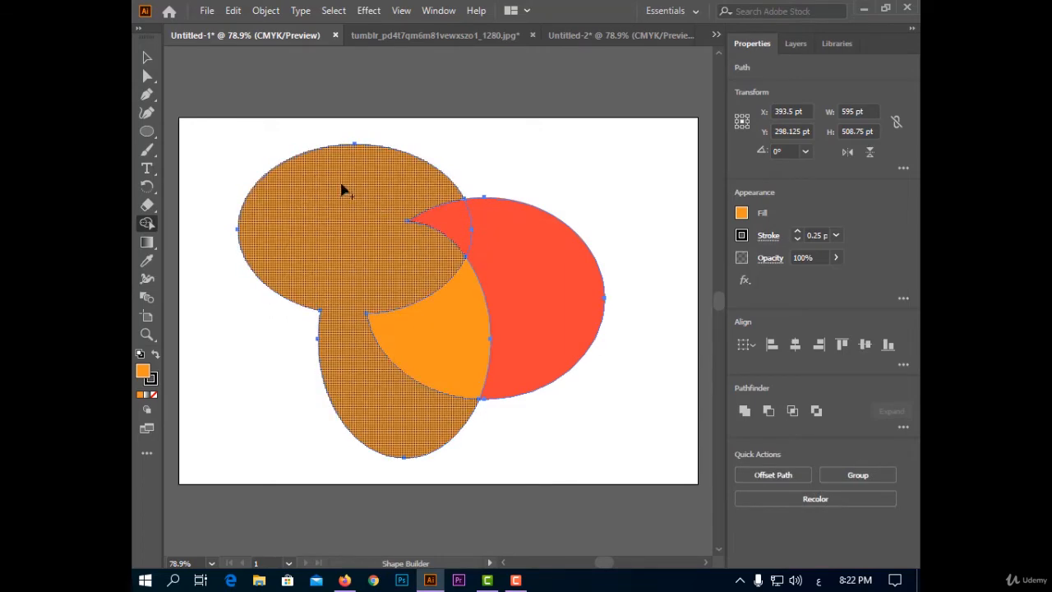
pyautogui.moveTo(333, 238)
pyautogui.mouseDown()
pyautogui.moveTo(387, 231)
pyautogui.moveTo(499, 247)
pyautogui.moveTo(551, 273)
pyautogui.moveTo(559, 306)
pyautogui.mouseUp()
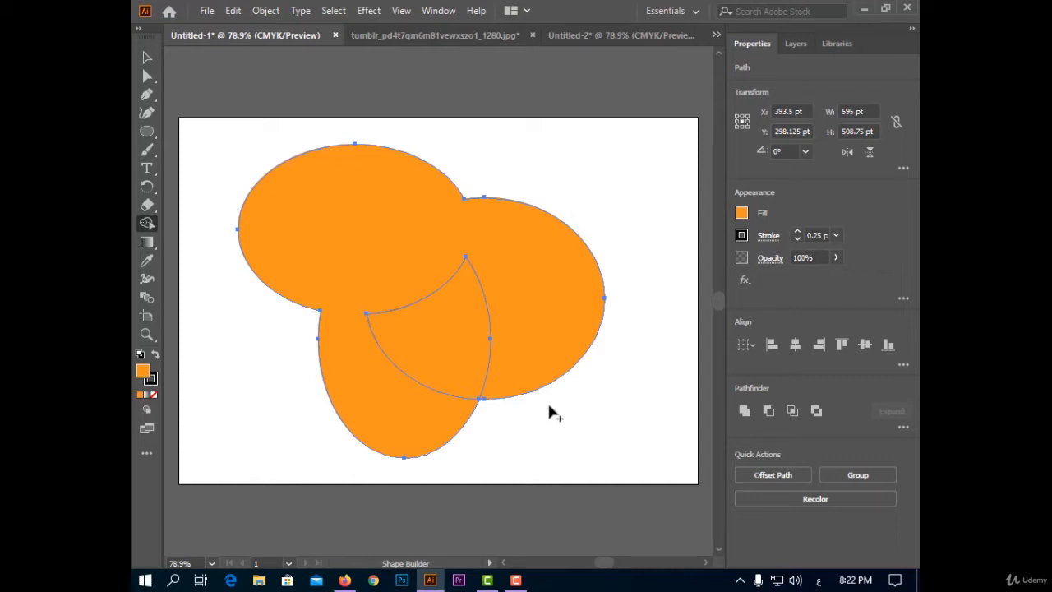
pyautogui.keyDown('alt'); pyautogui.click(436, 332); pyautogui.keyUp('alt')
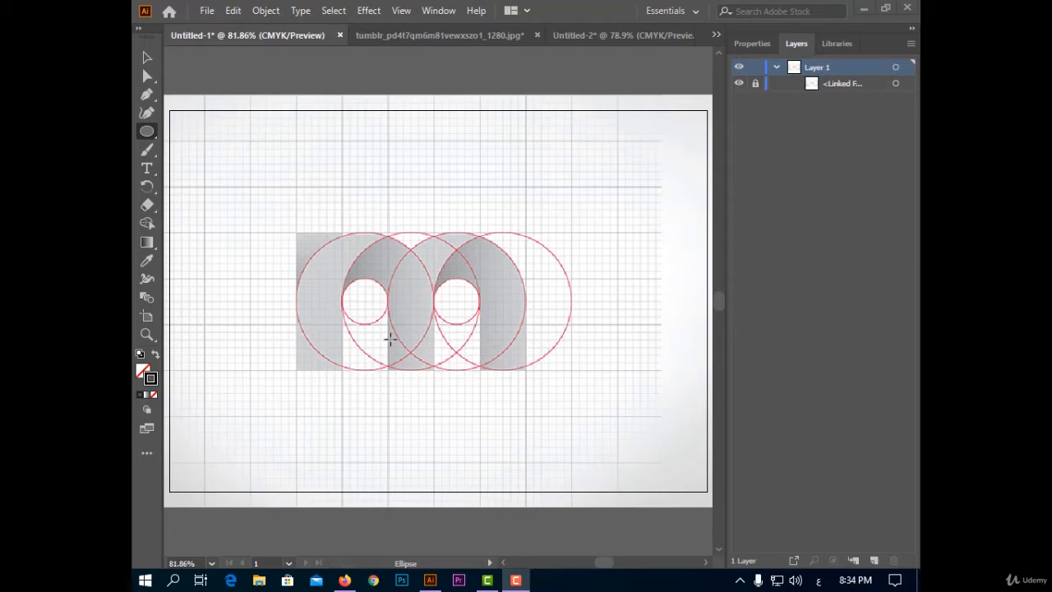
# Step: Draw a circle over the leftmost large guide circle of the template and set its stroke colour to bright red
pyautogui.moveTo(365, 309)
pyautogui.mouseDown()
pyautogui.moveTo(427, 288)
pyautogui.moveTo(436, 381)
pyautogui.moveTo(421, 354)
pyautogui.moveTo(444, 393)
pyautogui.moveTo(429, 369)
pyautogui.mouseUp()
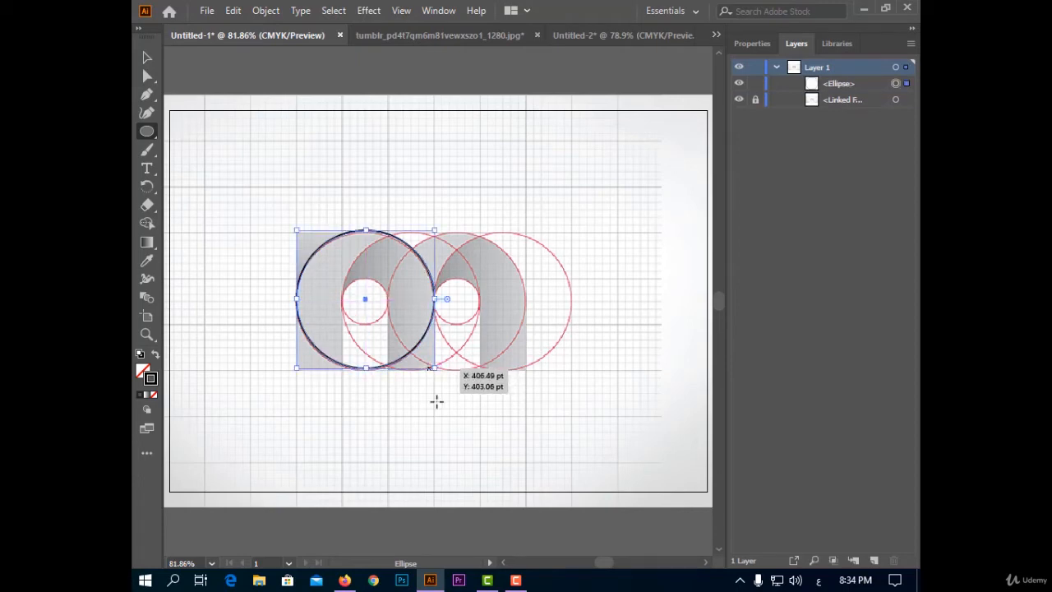
pyautogui.doubleClick(151, 379)
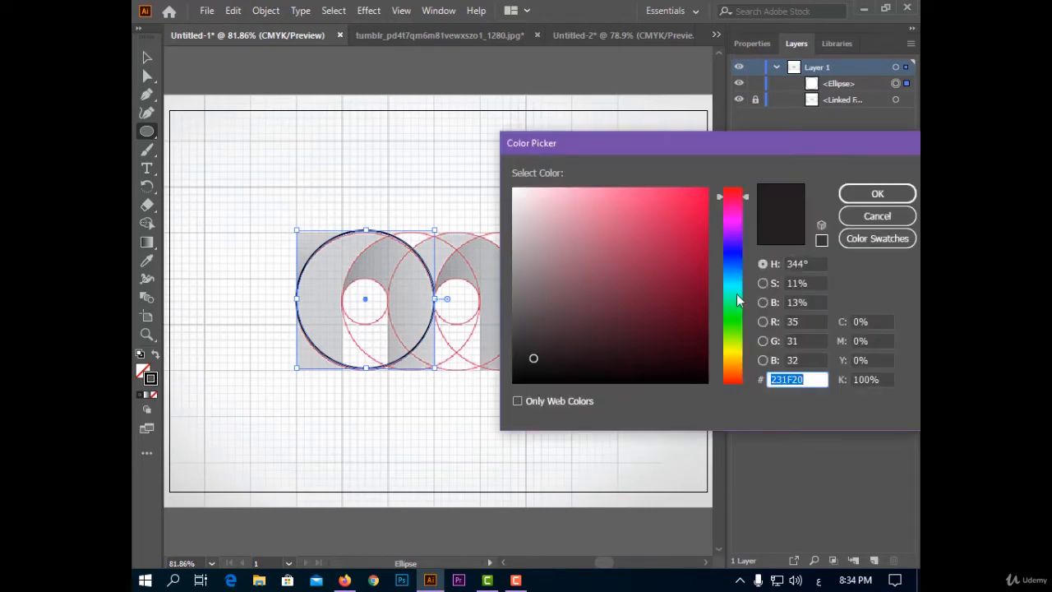
pyautogui.moveTo(736, 384)
pyautogui.mouseDown()
pyautogui.moveTo(743, 375)
pyautogui.moveTo(748, 390)
pyautogui.mouseUp()
pyautogui.click(700, 203)
pyautogui.click(877, 194)
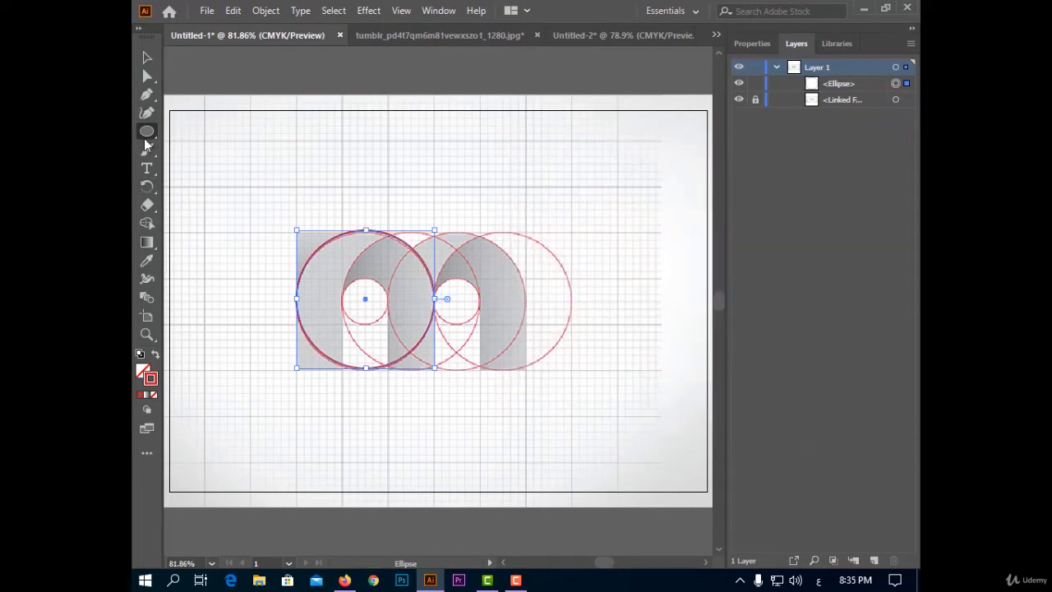
# Step: Trace the left small guide circle and the rightmost large guide circle with the Ellipse tool
pyautogui.moveTo(365, 299)
pyautogui.mouseDown()
pyautogui.moveTo(376, 336)
pyautogui.moveTo(369, 324)
pyautogui.moveTo(406, 324)
pyautogui.moveTo(383, 297)
pyautogui.moveTo(388, 325)
pyautogui.mouseUp()
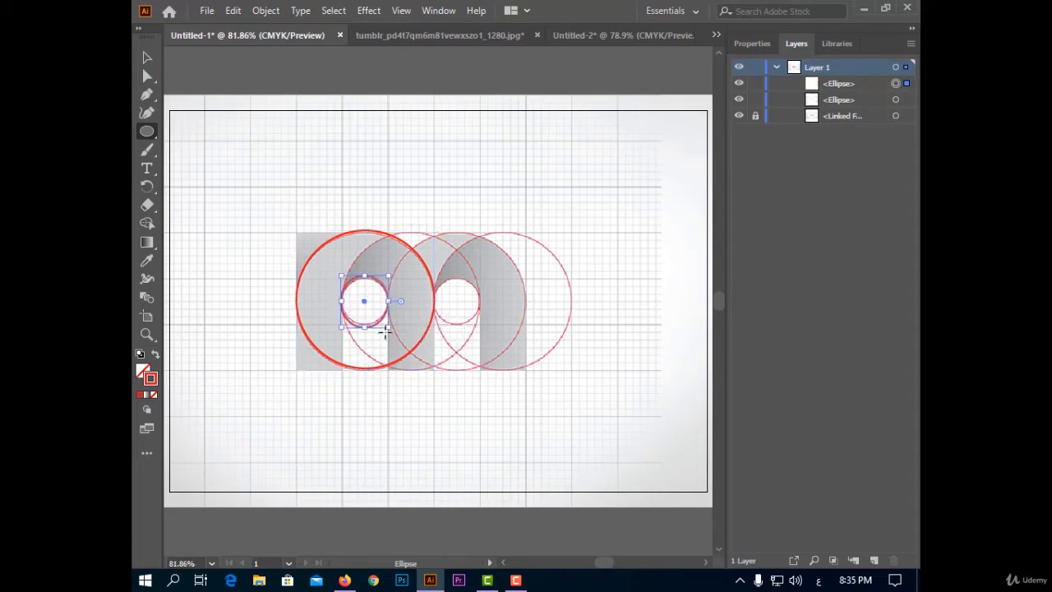
pyautogui.moveTo(466, 237); pyautogui.dragTo(521, 369)
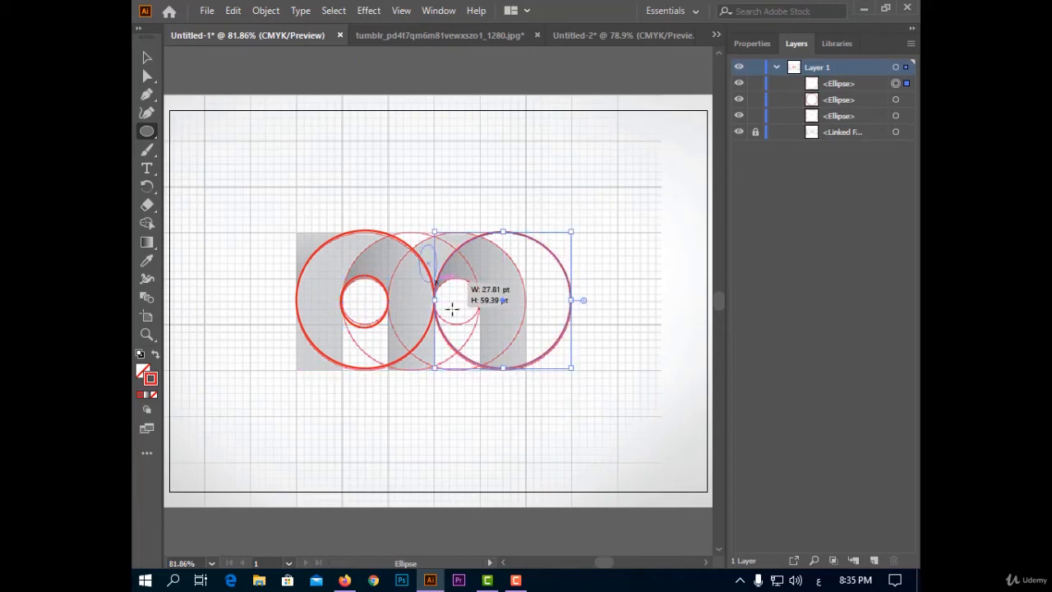
pyautogui.moveTo(457, 300); pyautogui.dragTo(479, 369)
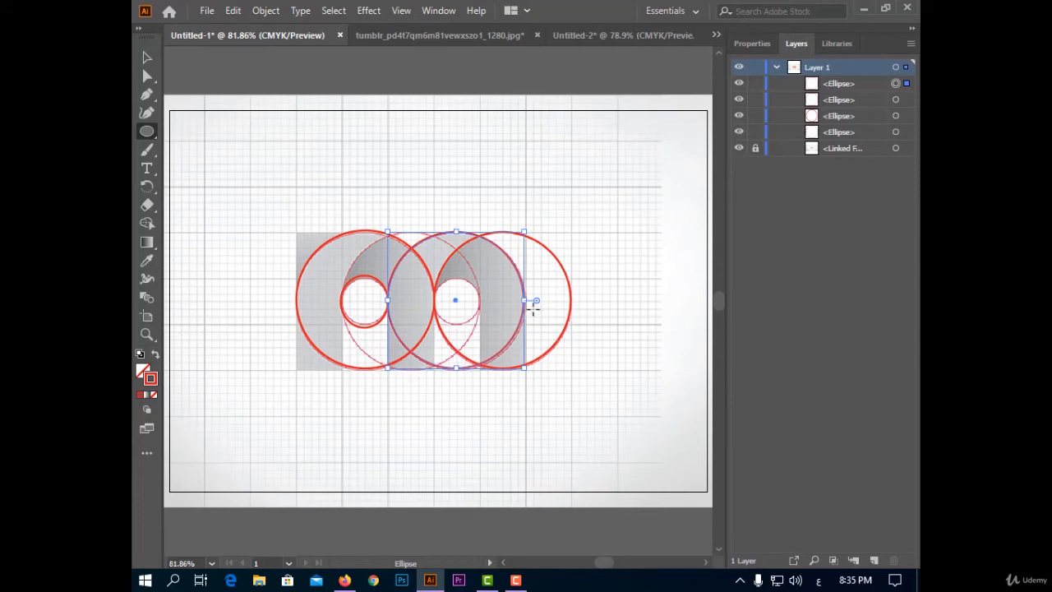
pyautogui.moveTo(531, 303); pyautogui.dragTo(528, 301)
pyautogui.hotkey('ctrl', 'z')
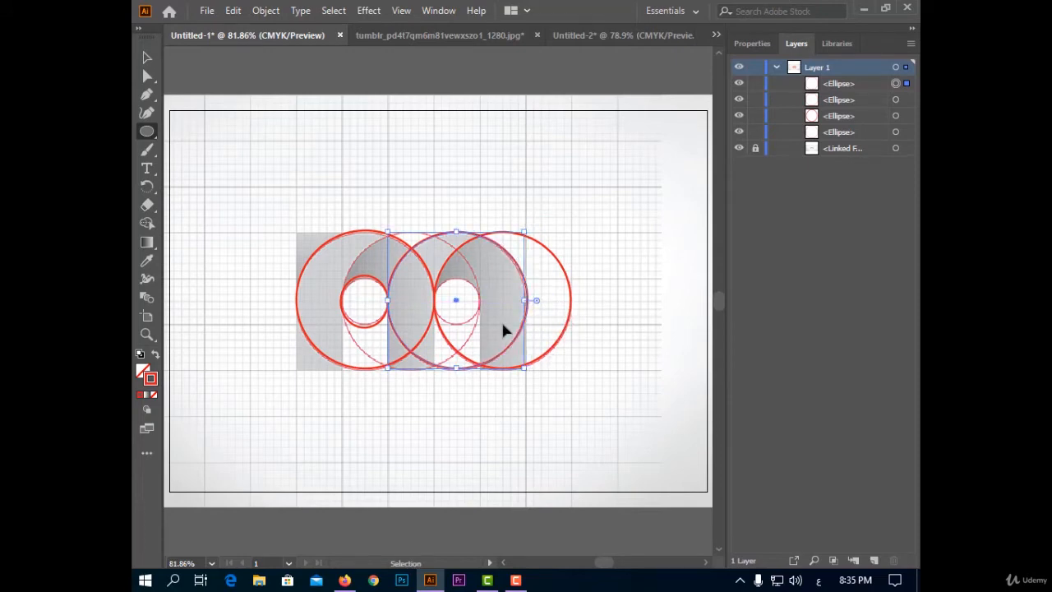
pyautogui.hotkey('ctrl', 'z')
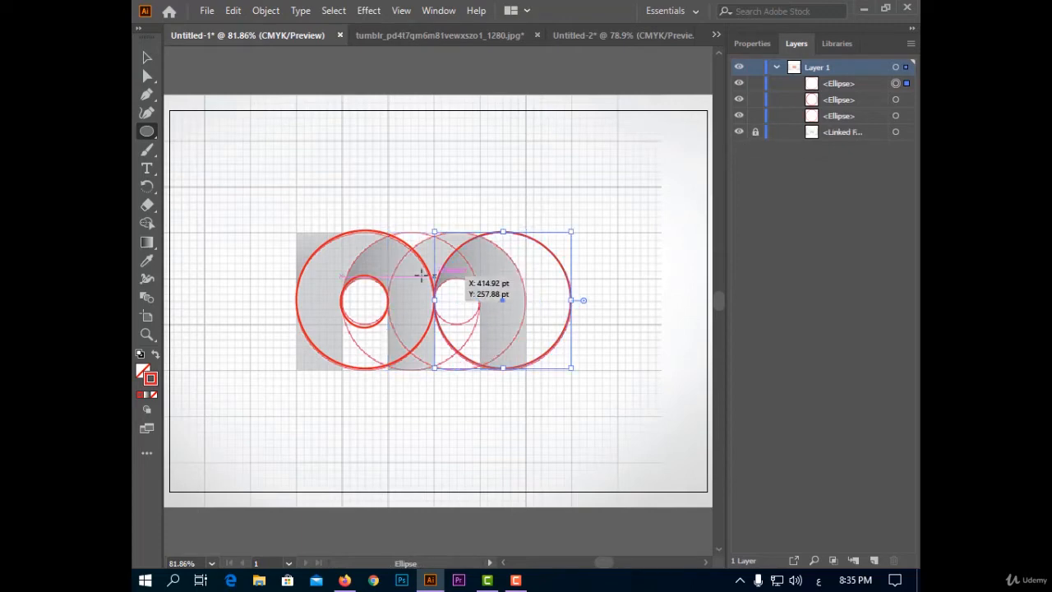
# Step: Trace the third large guide circle, the right small circle, and the second large circle at about 220 pt across
pyautogui.moveTo(401, 267)
pyautogui.mouseDown()
pyautogui.moveTo(498, 374)
pyautogui.moveTo(481, 350)
pyautogui.moveTo(499, 374)
pyautogui.moveTo(522, 369)
pyautogui.mouseUp()
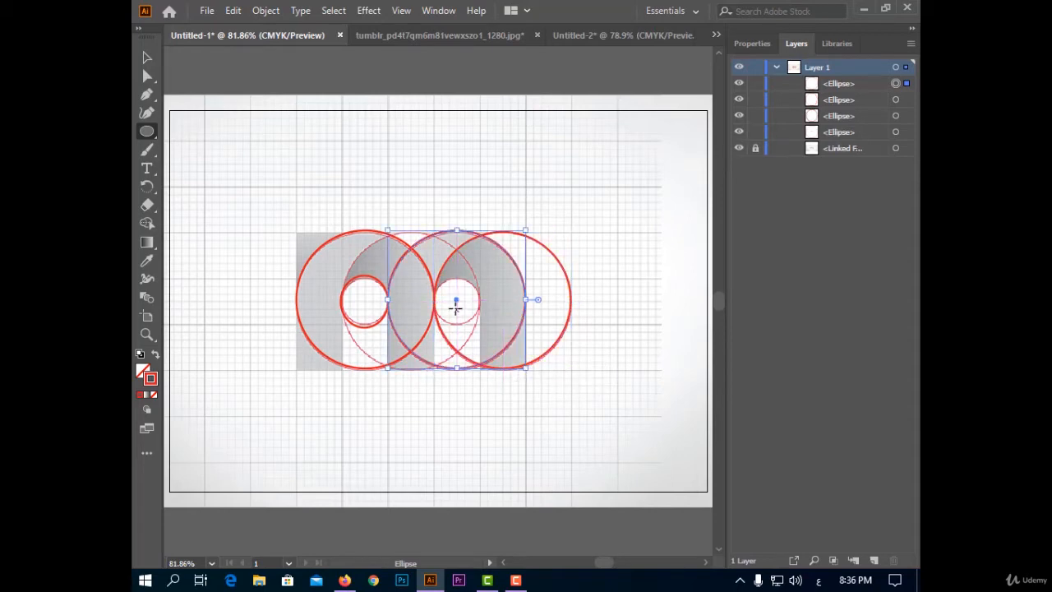
pyautogui.moveTo(453, 297); pyautogui.dragTo(474, 325)
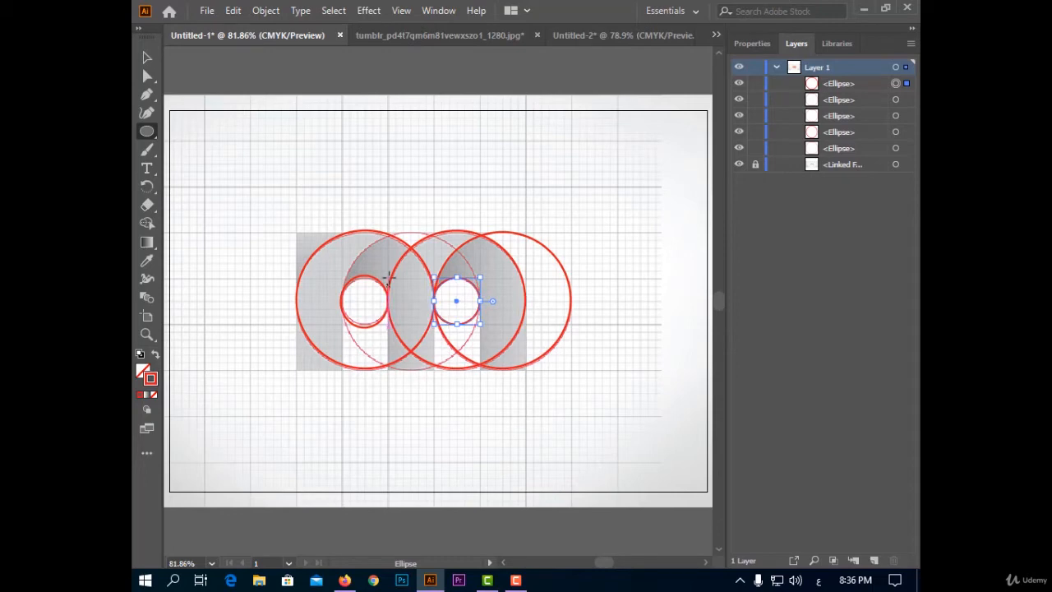
pyautogui.moveTo(364, 254)
pyautogui.mouseDown()
pyautogui.moveTo(440, 381)
pyautogui.moveTo(472, 392)
pyautogui.moveTo(472, 368)
pyautogui.moveTo(478, 382)
pyautogui.moveTo(459, 356)
pyautogui.moveTo(462, 373)
pyautogui.mouseUp()
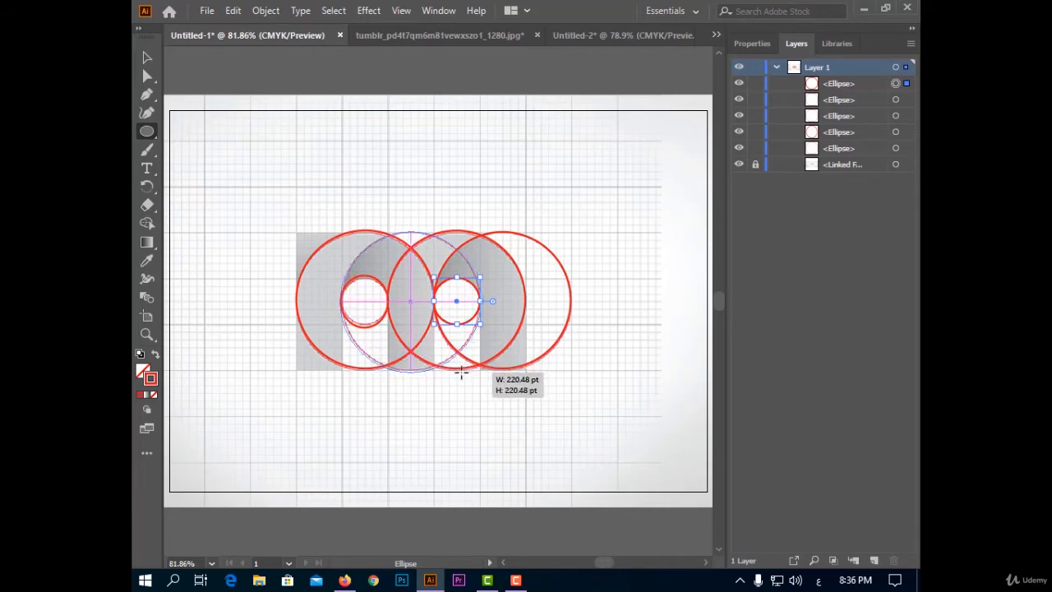
pyautogui.moveTo(461, 372); pyautogui.dragTo(462, 373)
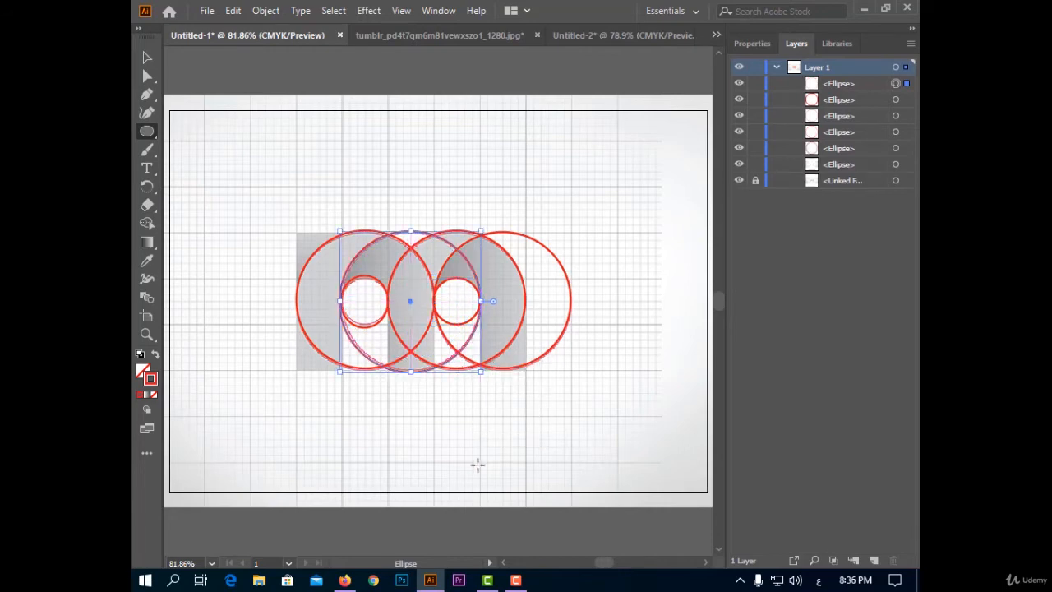
# Step: Draw three rectangles over the template's grey vertical stems, the left about 69 by 213 pt and the middle about 69 by 209 pt
pyautogui.moveTo(148, 133); pyautogui.dragTo(207, 134)
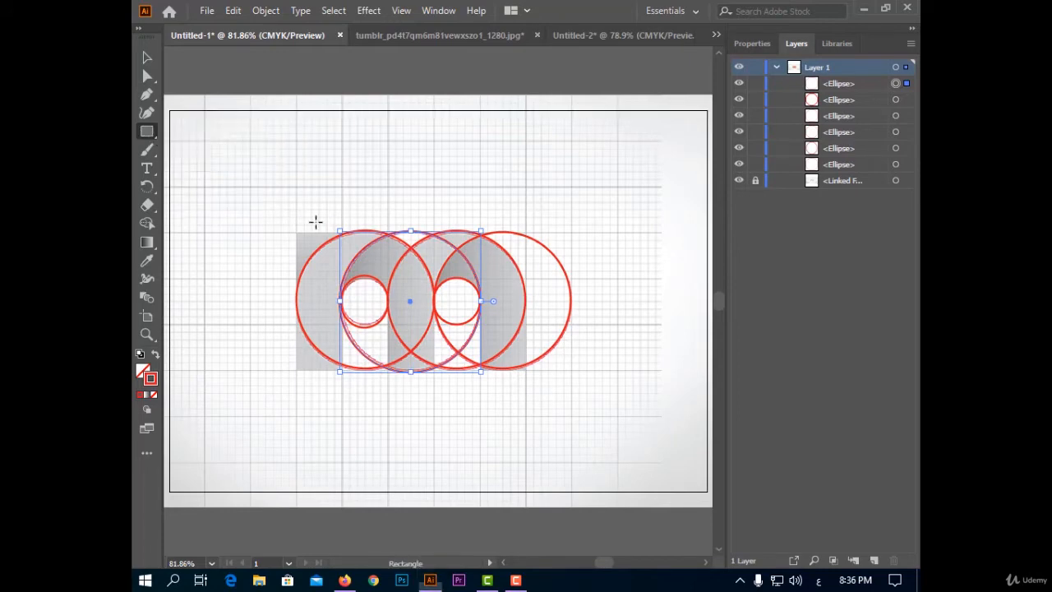
pyautogui.moveTo(297, 234); pyautogui.dragTo(340, 368)
pyautogui.click(398, 396)
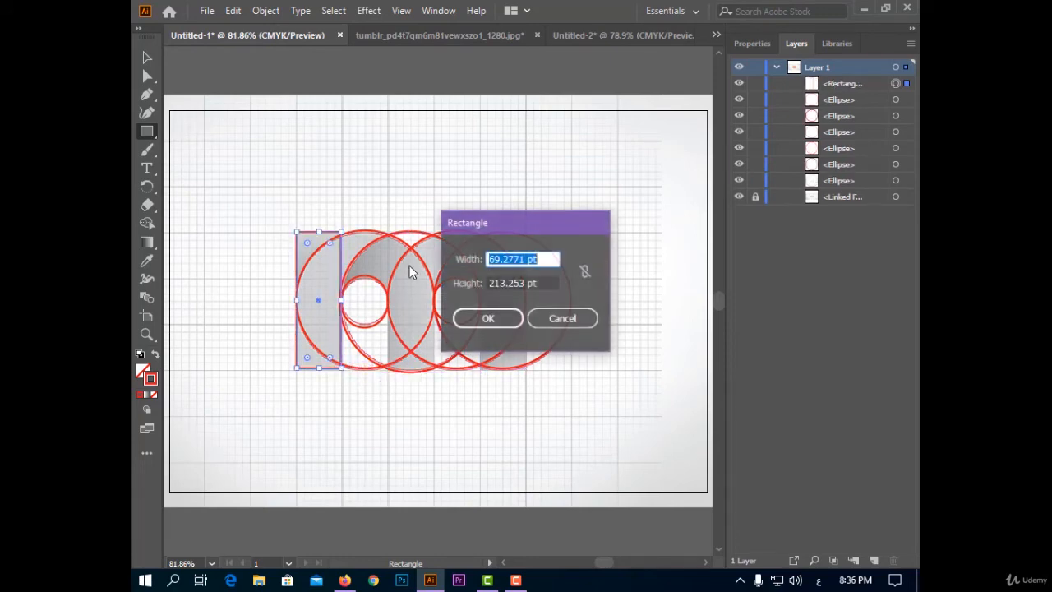
pyautogui.click(551, 323)
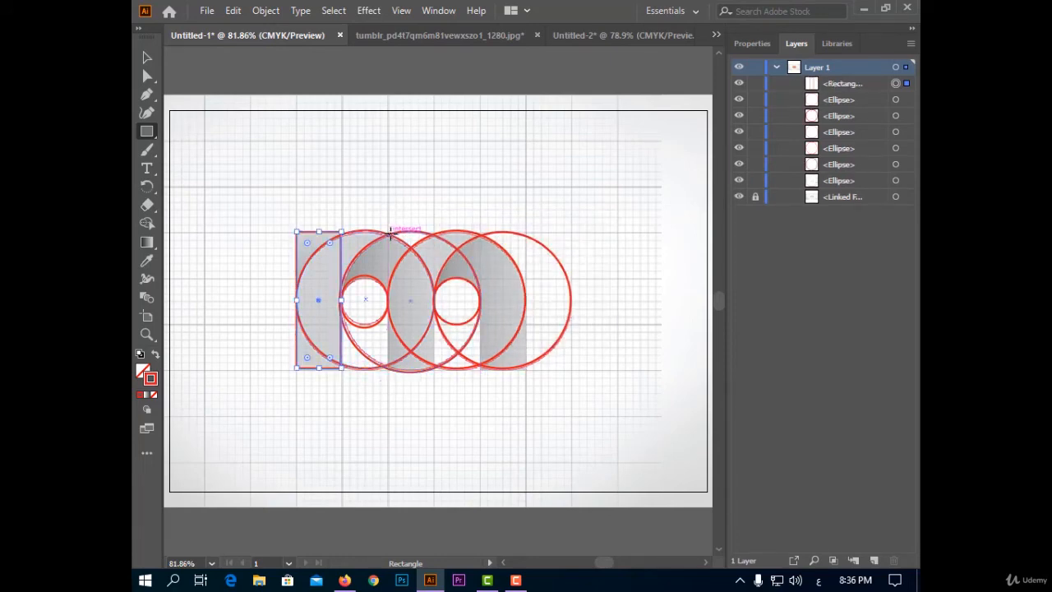
pyautogui.moveTo(389, 233); pyautogui.dragTo(432, 368)
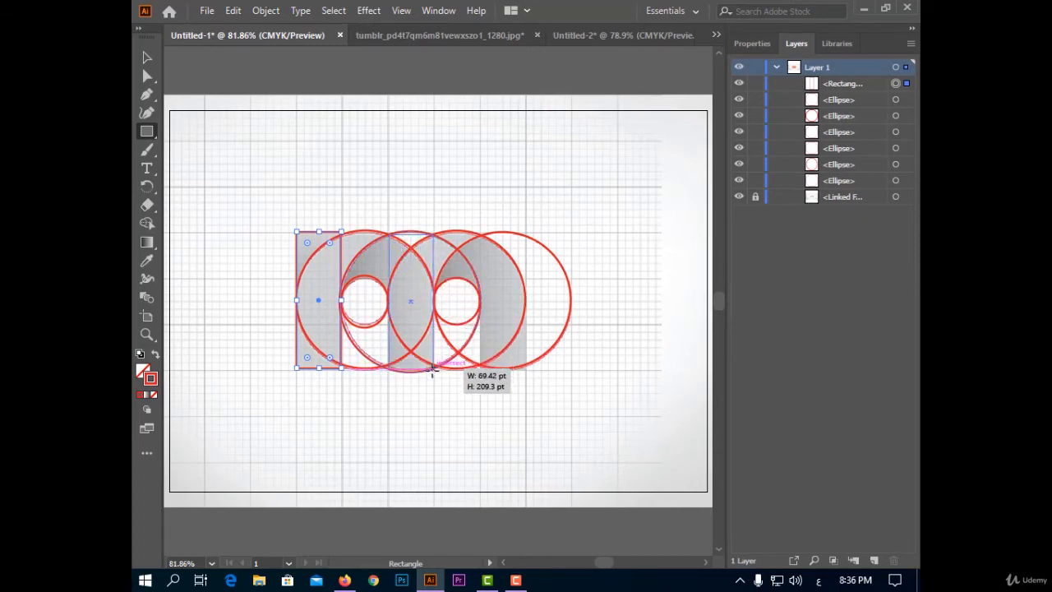
pyautogui.moveTo(431, 368); pyautogui.dragTo(433, 368)
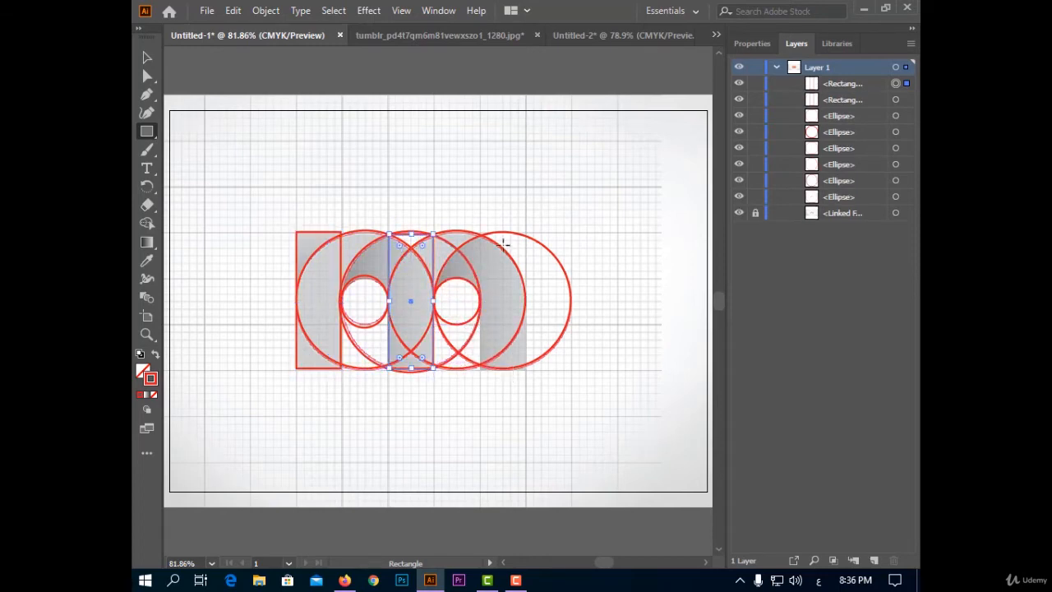
pyautogui.moveTo(480, 234); pyautogui.dragTo(527, 370)
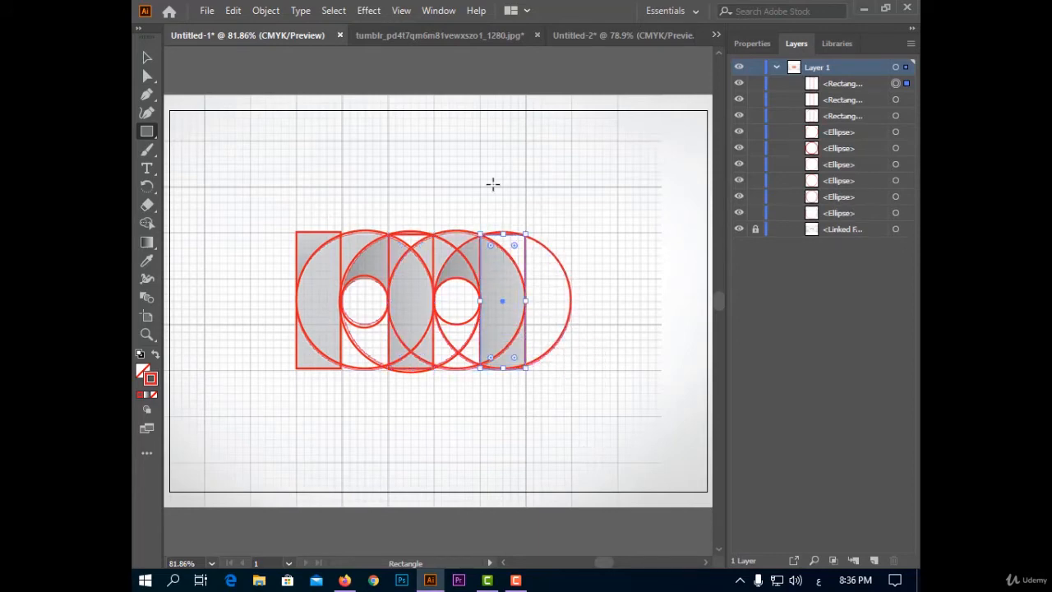
# Step: Select all traced shapes and remove the rightmost circle's areas outside the right stem with Shape Builder, including the slivers above the stem
pyautogui.click(147, 58)
pyautogui.moveTo(263, 167); pyautogui.dragTo(600, 415)
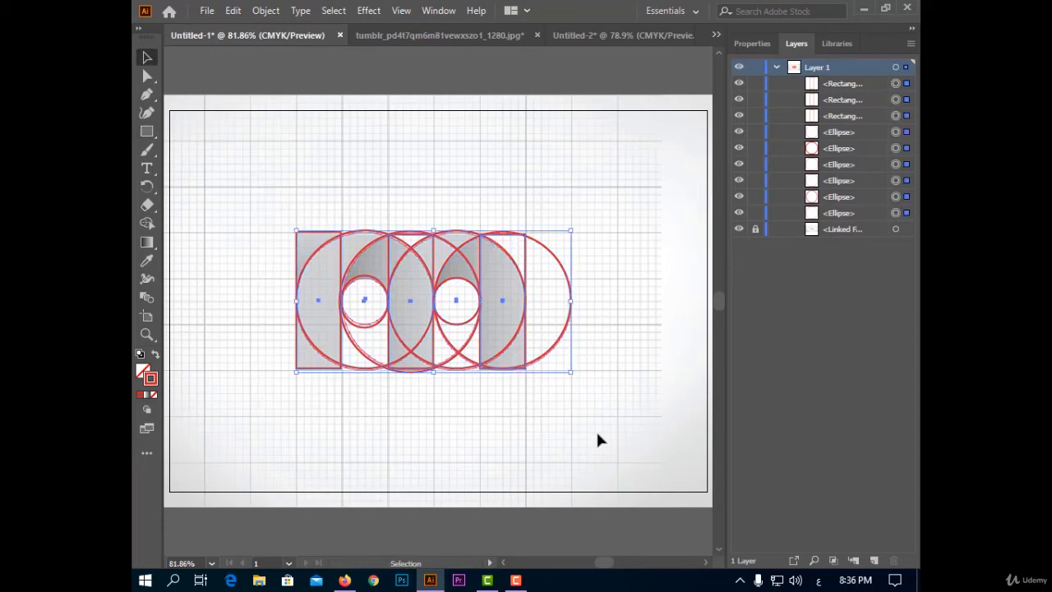
pyautogui.click(146, 223)
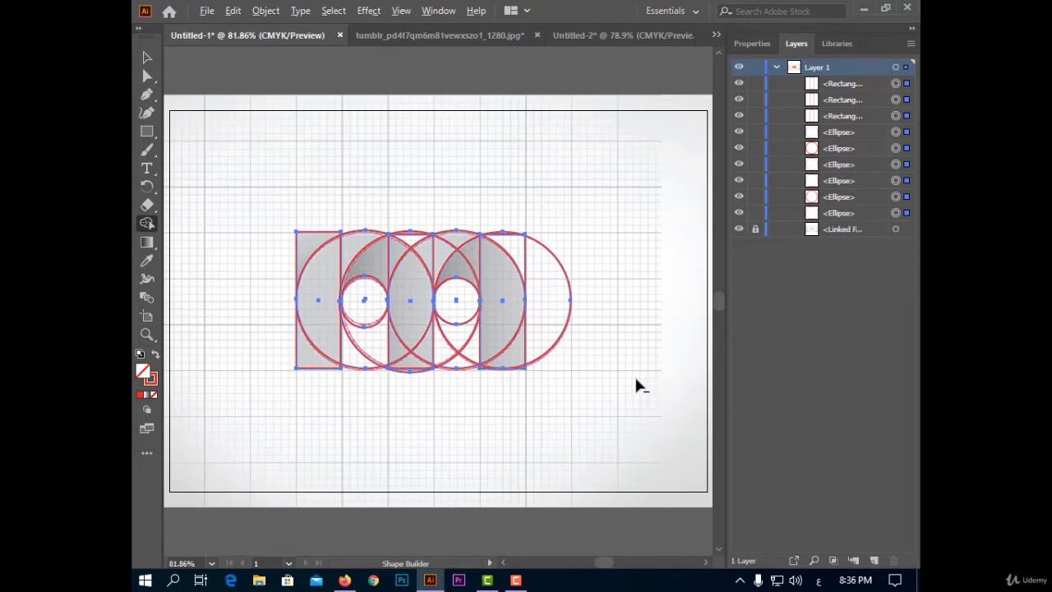
pyautogui.click(512, 251)
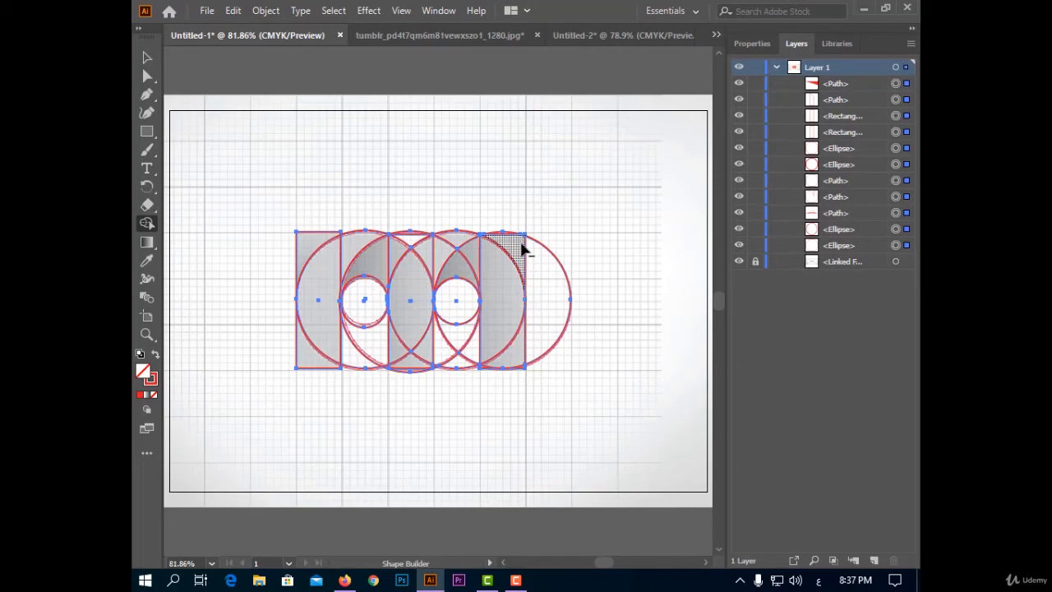
pyautogui.moveTo(553, 277); pyautogui.dragTo(563, 297)
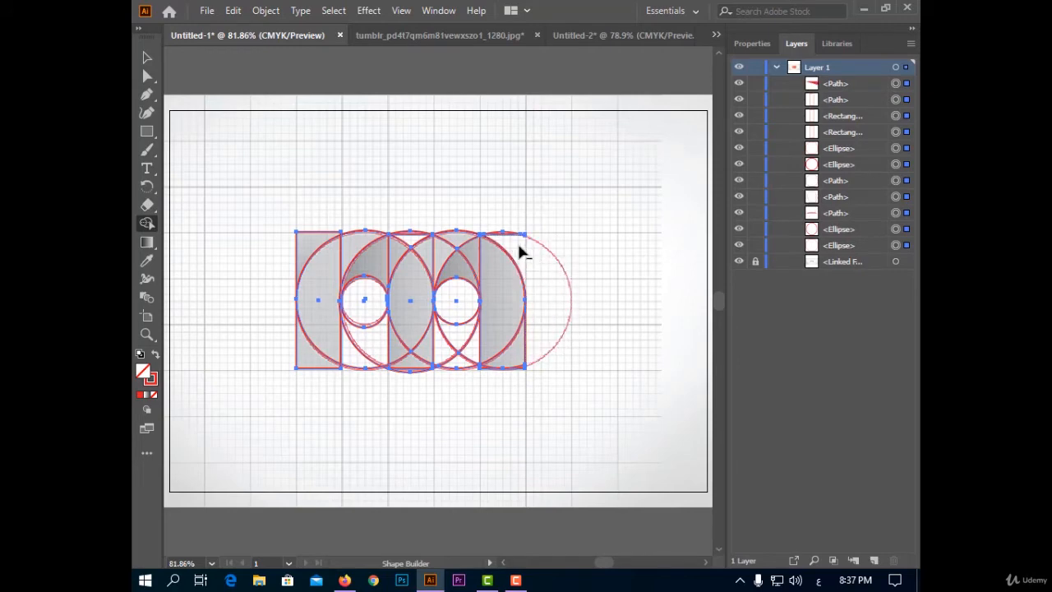
pyautogui.keyDown('alt'); pyautogui.click(528, 222); pyautogui.keyUp('alt')
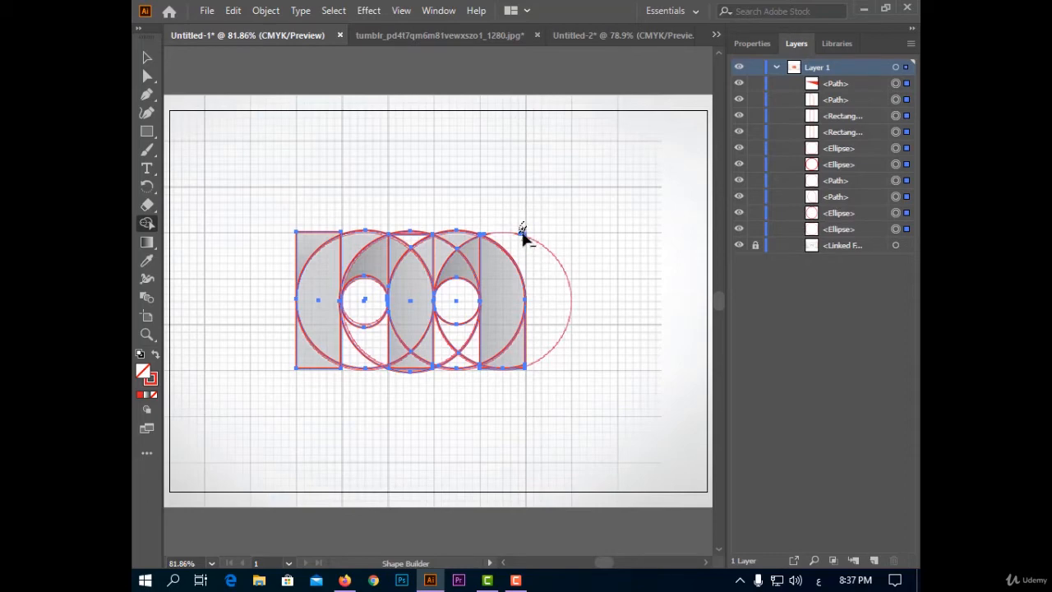
pyautogui.keyDown('alt'); pyautogui.click(523, 228); pyautogui.keyUp('alt')
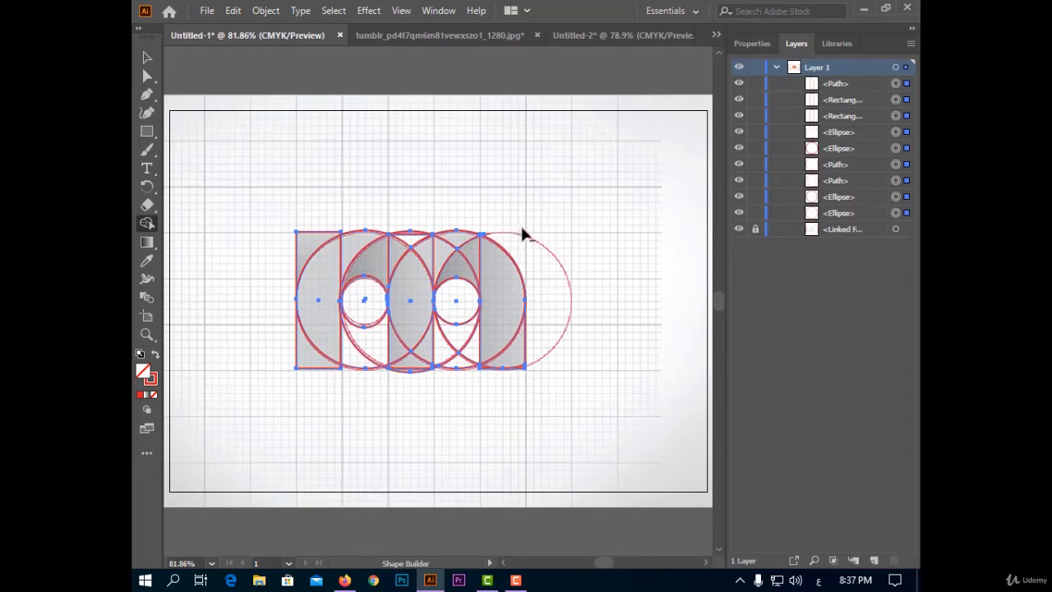
# Step: Remove the regions inside and below the right small circle, plus the sliver above the middle stem between the two arches
pyautogui.click(463, 340)
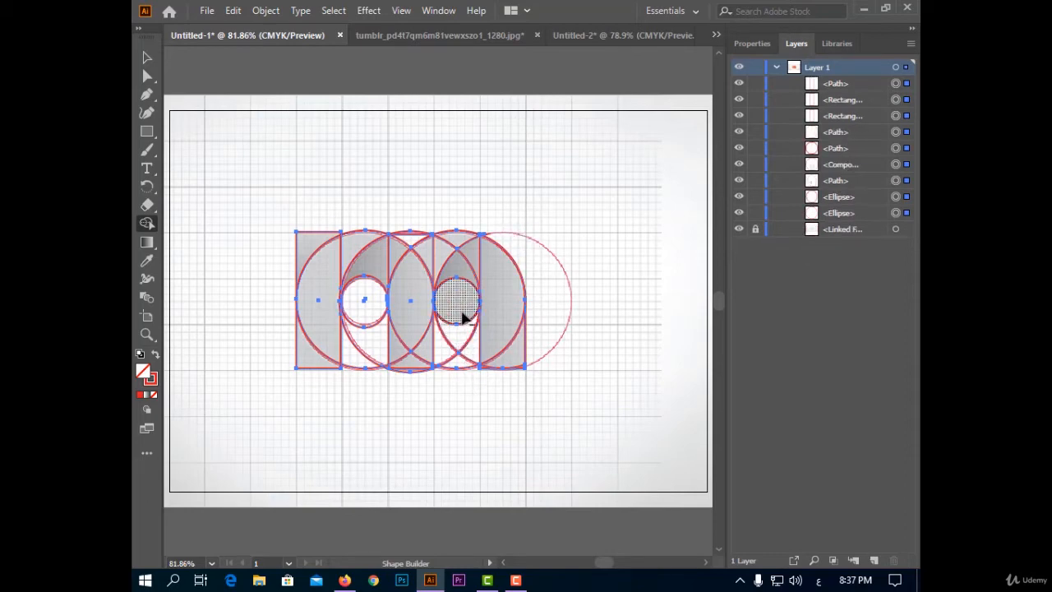
pyautogui.moveTo(444, 351)
pyautogui.mouseDown()
pyautogui.moveTo(460, 377)
pyautogui.moveTo(470, 355)
pyautogui.moveTo(466, 297)
pyautogui.moveTo(467, 359)
pyautogui.mouseUp()
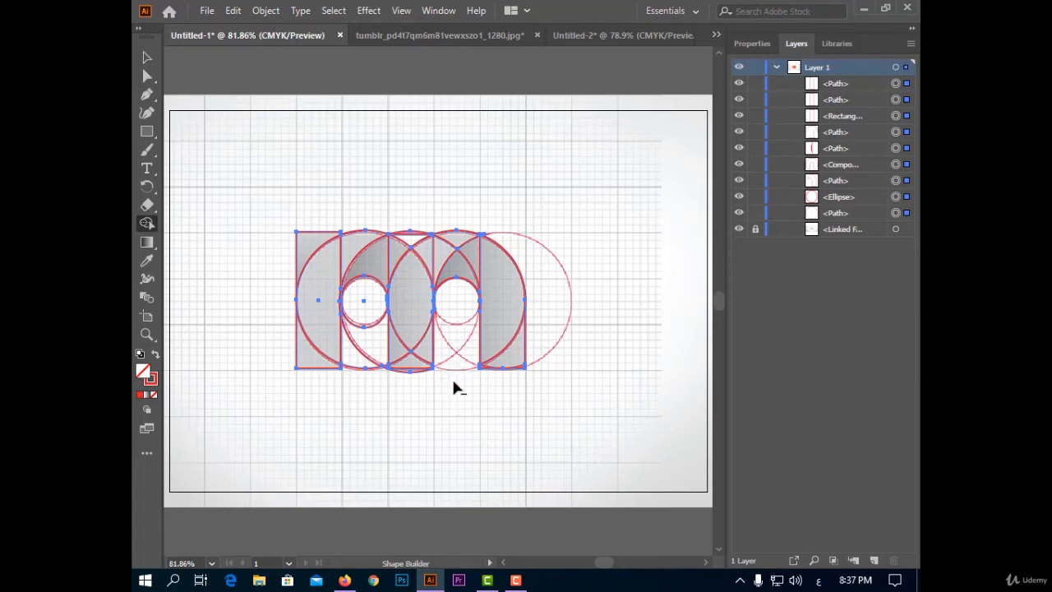
pyautogui.click(413, 243)
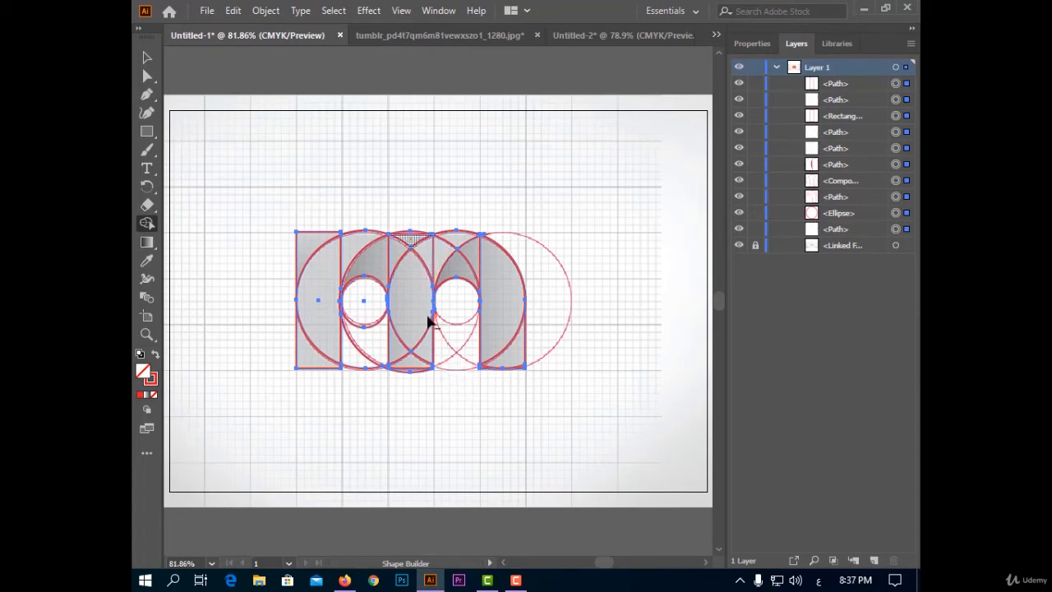
pyautogui.keyDown('alt'); pyautogui.click(415, 214); pyautogui.keyUp('alt')
pyautogui.click(436, 227)
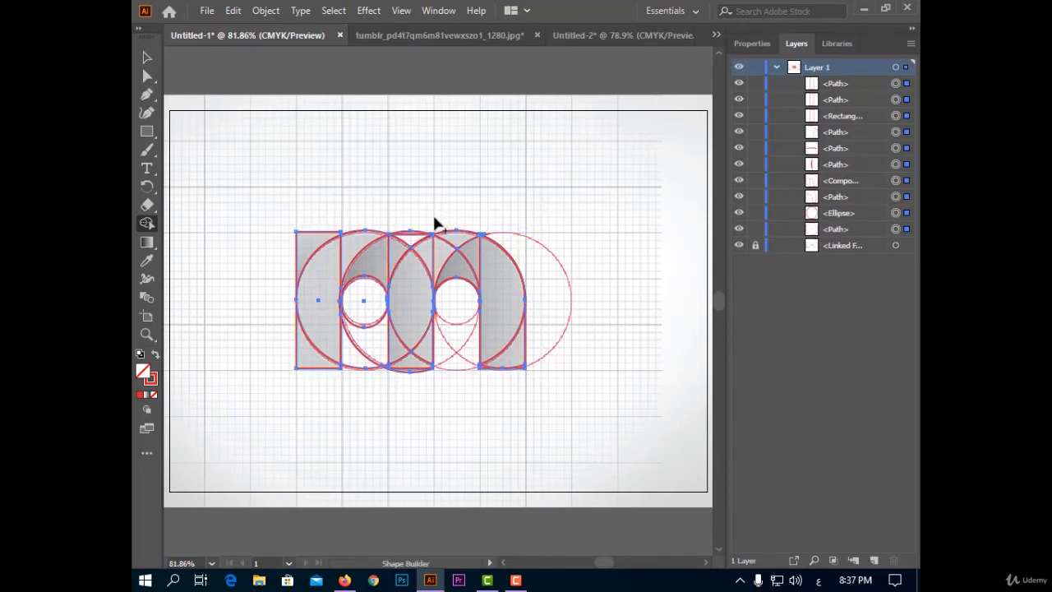
pyautogui.moveTo(418, 230); pyautogui.dragTo(405, 238)
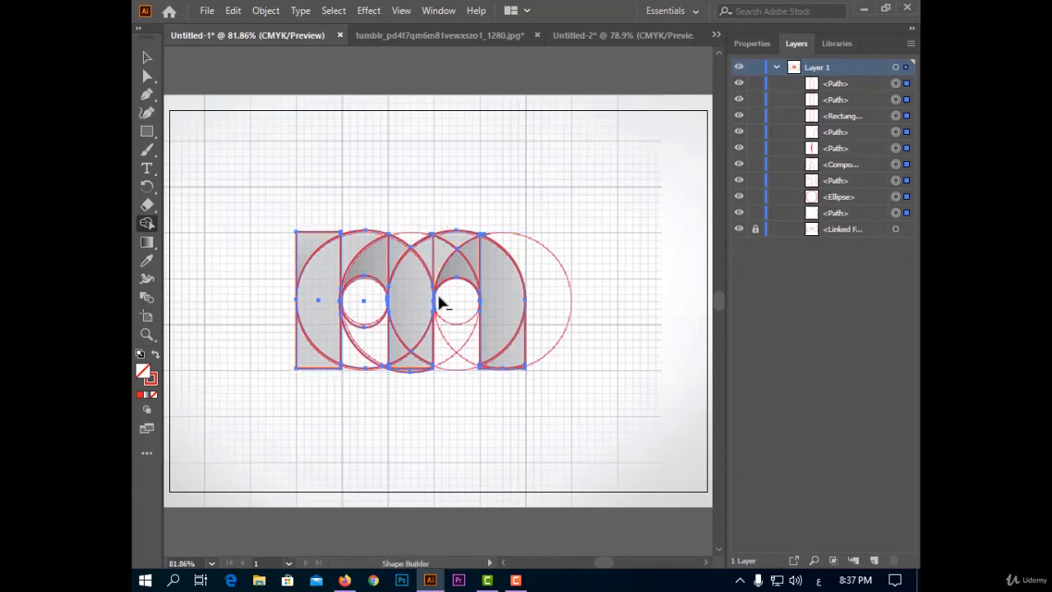
# Step: Remove the regions inside and below the left small circle, and merge the remaining stem and arch regions into one m shape
pyautogui.moveTo(369, 392); pyautogui.dragTo(353, 298)
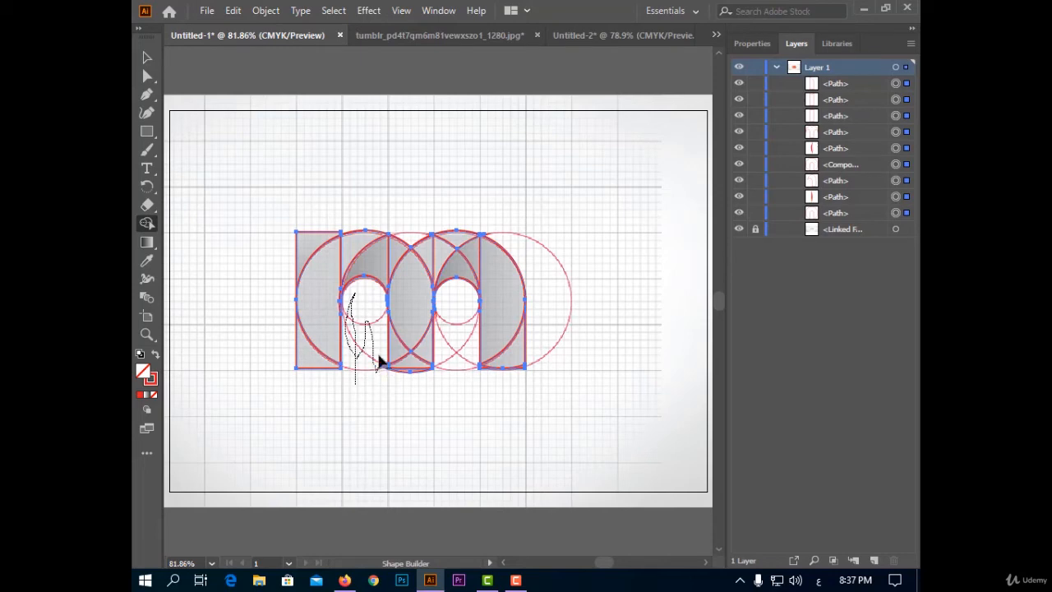
pyautogui.moveTo(382, 388); pyautogui.dragTo(384, 393)
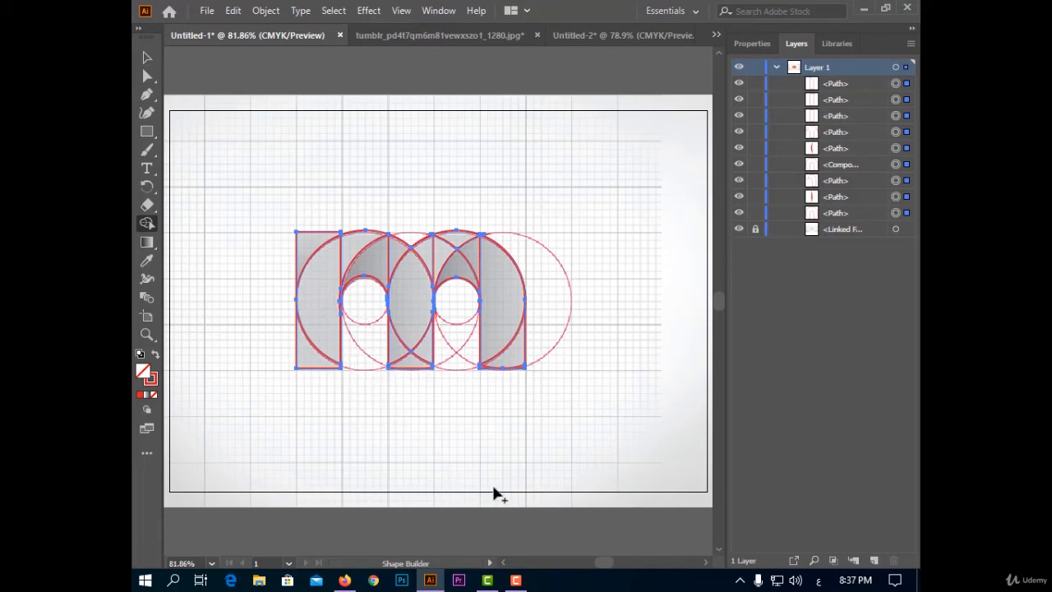
pyautogui.moveTo(313, 367)
pyautogui.mouseDown()
pyautogui.moveTo(311, 239)
pyautogui.moveTo(376, 261)
pyautogui.moveTo(405, 296)
pyautogui.moveTo(414, 355)
pyautogui.moveTo(403, 353)
pyautogui.moveTo(402, 324)
pyautogui.moveTo(425, 266)
pyautogui.moveTo(444, 240)
pyautogui.moveTo(459, 248)
pyautogui.moveTo(446, 271)
pyautogui.moveTo(477, 263)
pyautogui.moveTo(510, 361)
pyautogui.mouseUp()
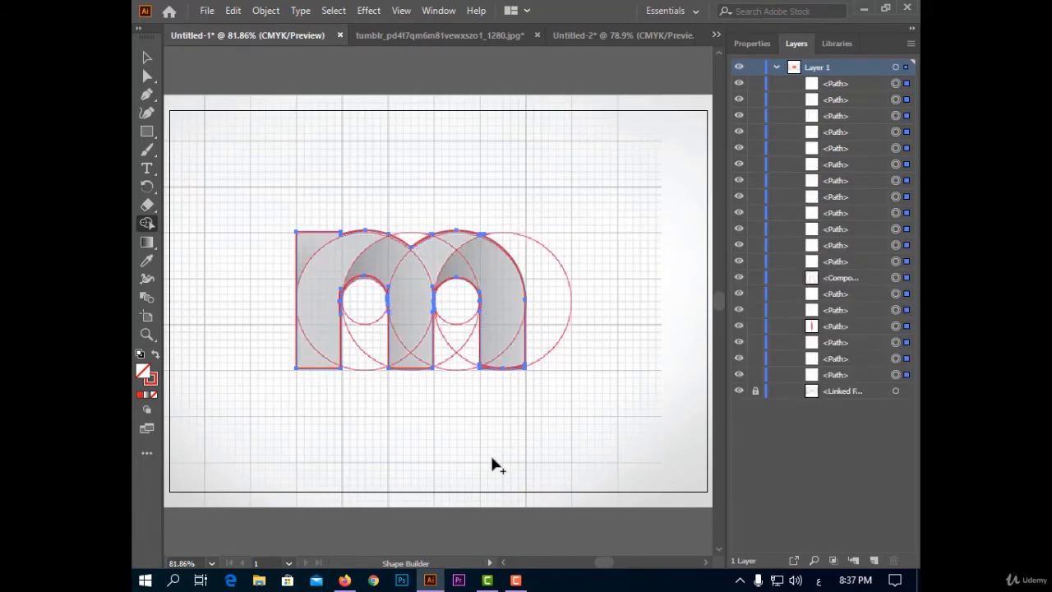
# Step: Hide the linked template image behind the m shape
pyautogui.click(737, 391)
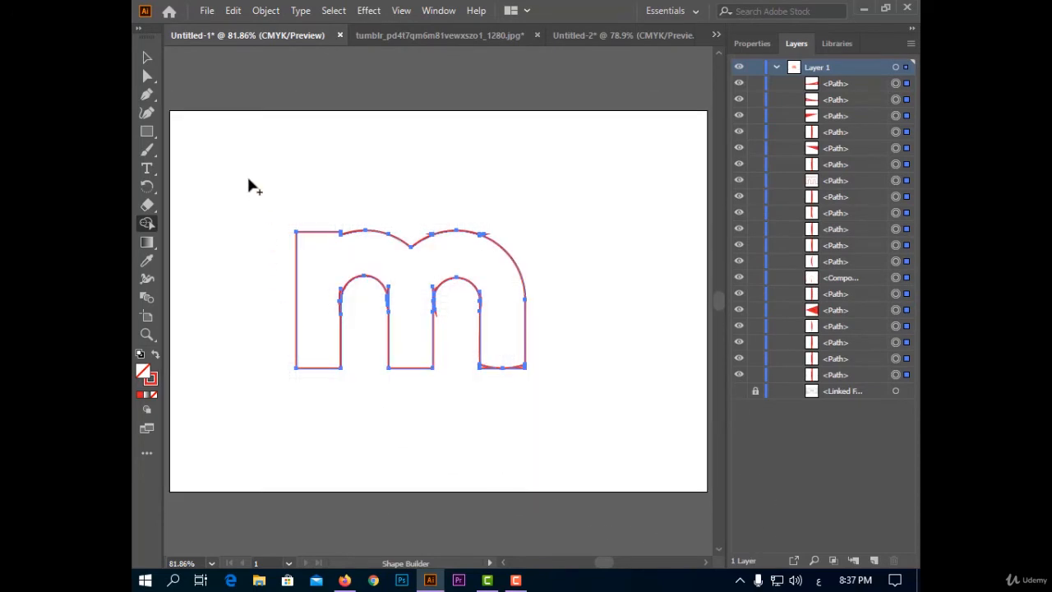
pyautogui.click(143, 396)
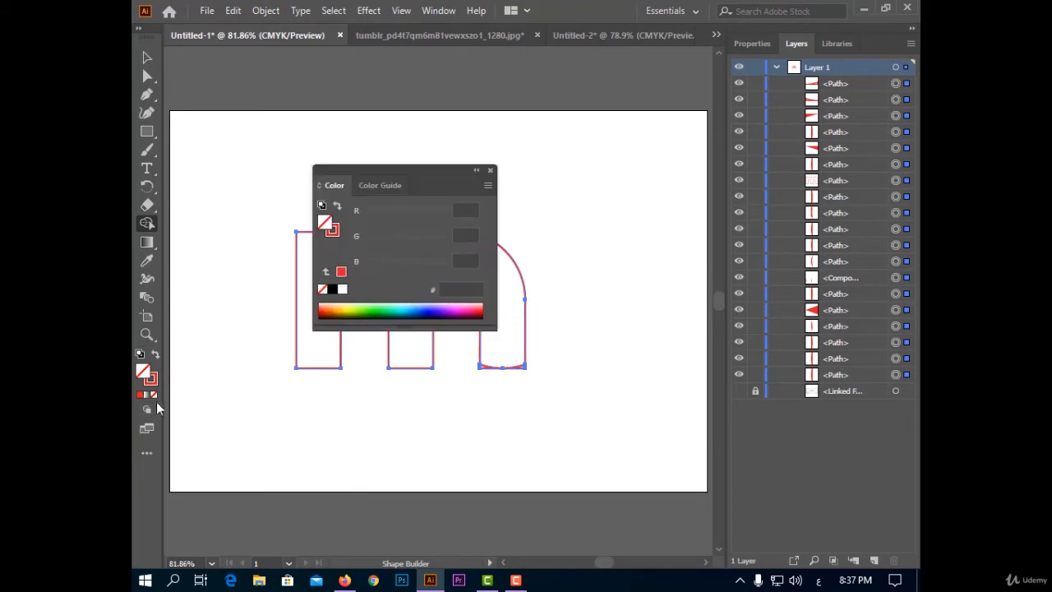
pyautogui.click(490, 171)
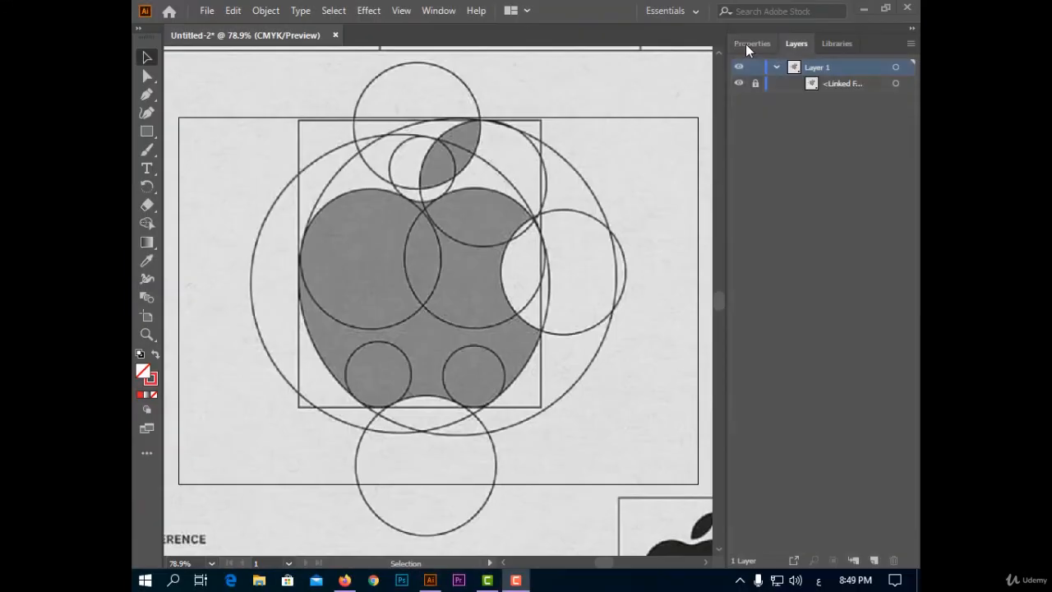
# Step: Trace the apple template's top circle, two body circles, bite circle, lower right small circle and 512.5 pt outer circle with 3 pt red ellipses
pyautogui.click(746, 43)
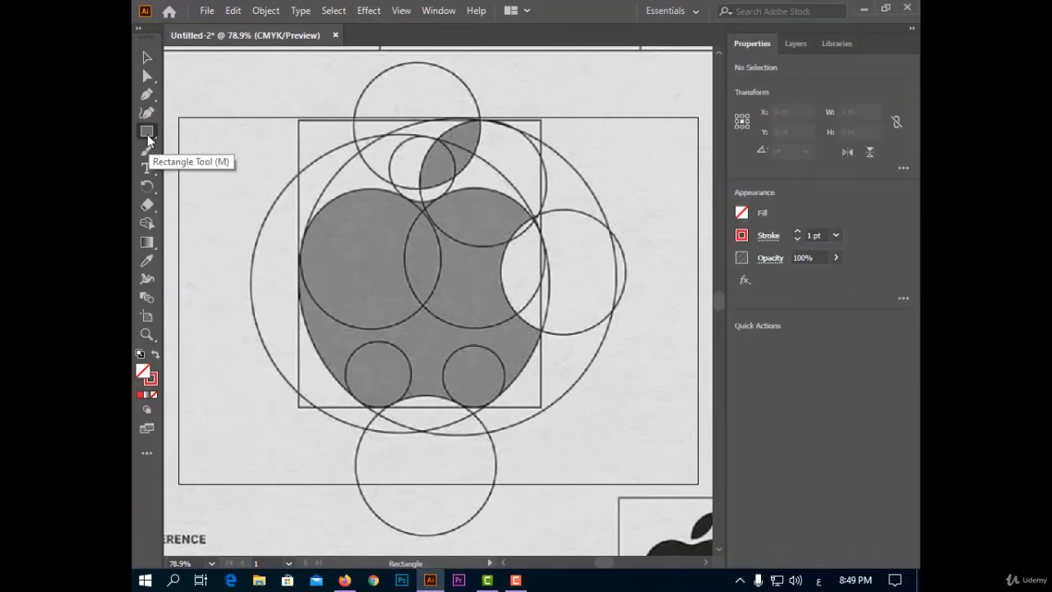
pyautogui.moveTo(147, 131); pyautogui.dragTo(197, 150)
pyautogui.moveTo(299, 193); pyautogui.dragTo(442, 308)
pyautogui.moveTo(473, 378); pyautogui.dragTo(504, 407)
pyautogui.moveTo(548, 240); pyautogui.dragTo(611, 343)
pyautogui.moveTo(446, 151); pyautogui.dragTo(466, 186)
pyautogui.moveTo(467, 252)
pyautogui.mouseDown()
pyautogui.moveTo(518, 327)
pyautogui.moveTo(473, 303)
pyautogui.moveTo(475, 315)
pyautogui.moveTo(510, 333)
pyautogui.mouseUp()
pyautogui.moveTo(466, 268)
pyautogui.mouseDown()
pyautogui.moveTo(601, 408)
pyautogui.moveTo(583, 371)
pyautogui.moveTo(616, 396)
pyautogui.moveTo(601, 400)
pyautogui.moveTo(617, 402)
pyautogui.mouseUp()
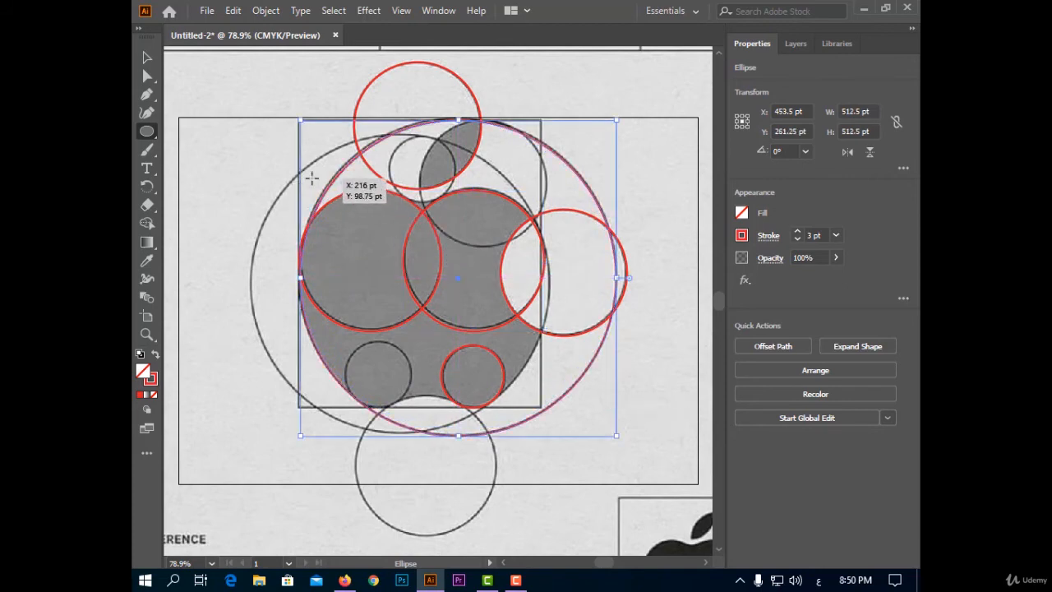
# Step: Trace the left outer circle, both leaf circles, the lower left small circle and the bottom circle at about 226 pt across
pyautogui.moveTo(393, 274)
pyautogui.mouseDown()
pyautogui.moveTo(531, 451)
pyautogui.moveTo(463, 407)
pyautogui.moveTo(549, 434)
pyautogui.mouseUp()
pyautogui.moveTo(429, 176)
pyautogui.mouseDown()
pyautogui.moveTo(449, 227)
pyautogui.moveTo(440, 185)
pyautogui.moveTo(549, 239)
pyautogui.moveTo(489, 212)
pyautogui.moveTo(481, 221)
pyautogui.moveTo(499, 244)
pyautogui.mouseUp()
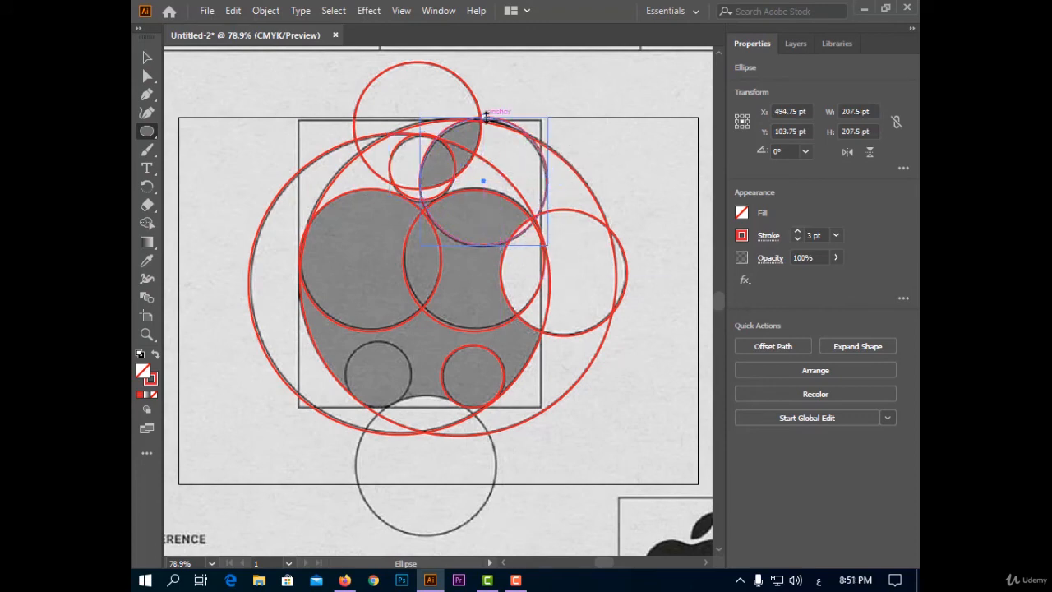
pyautogui.moveTo(483, 117)
pyautogui.mouseDown()
pyautogui.moveTo(485, 127)
pyautogui.moveTo(483, 118)
pyautogui.mouseUp()
pyautogui.moveTo(346, 341); pyautogui.dragTo(434, 535)
pyautogui.click(411, 401)
pyautogui.press('Escape')
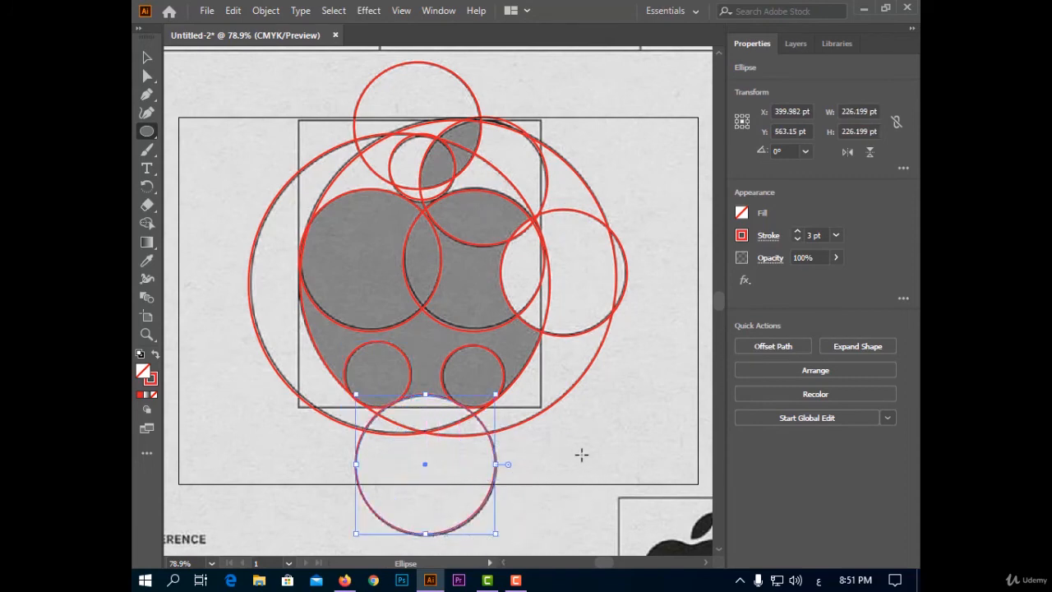
# Step: Adjust the lower edge of the right body circle so that it matches the template's circle
pyautogui.click(155, 60)
pyautogui.click(467, 336)
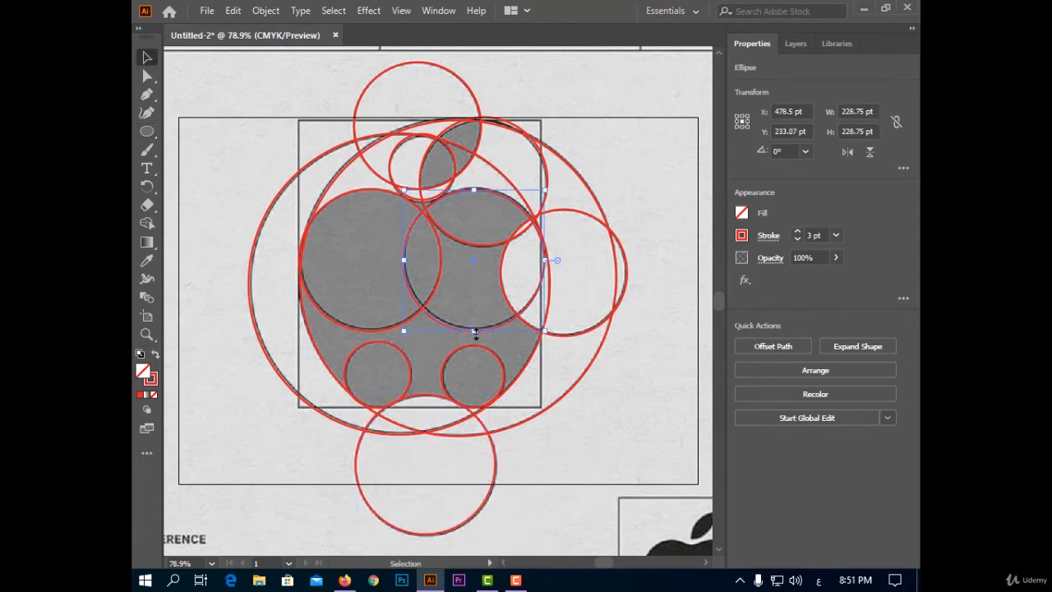
pyautogui.moveTo(473, 329); pyautogui.dragTo(476, 330)
pyautogui.click(546, 368)
pyautogui.click(479, 328)
pyautogui.click(607, 382)
pyautogui.click(491, 332)
pyautogui.click(642, 400)
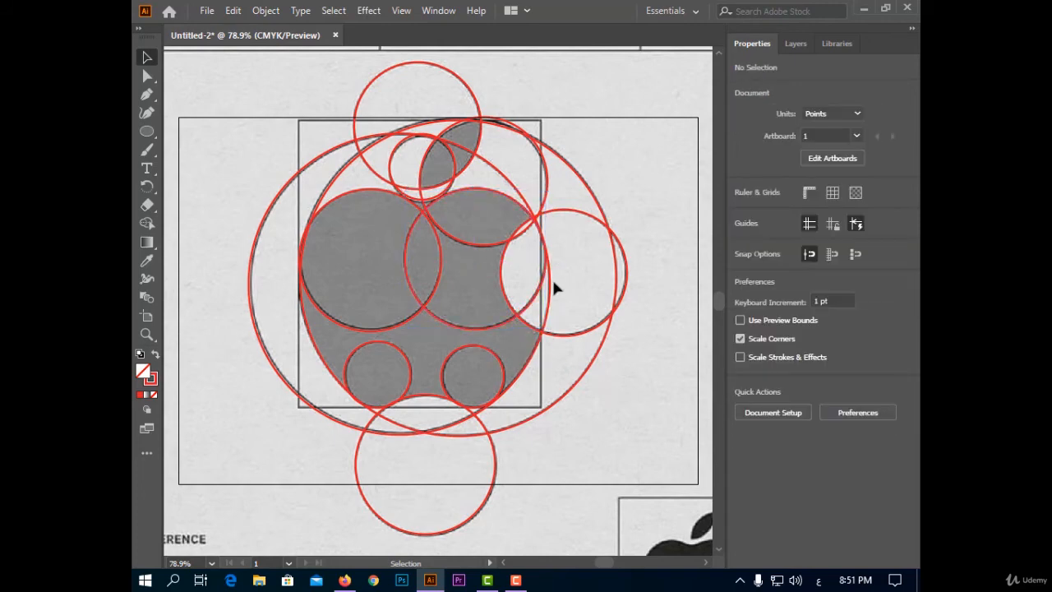
# Step: Nudge the larger leaf circle 1 pt left and 3 pt down, and reduce its height to about 200.5 pt
pyautogui.click(489, 248)
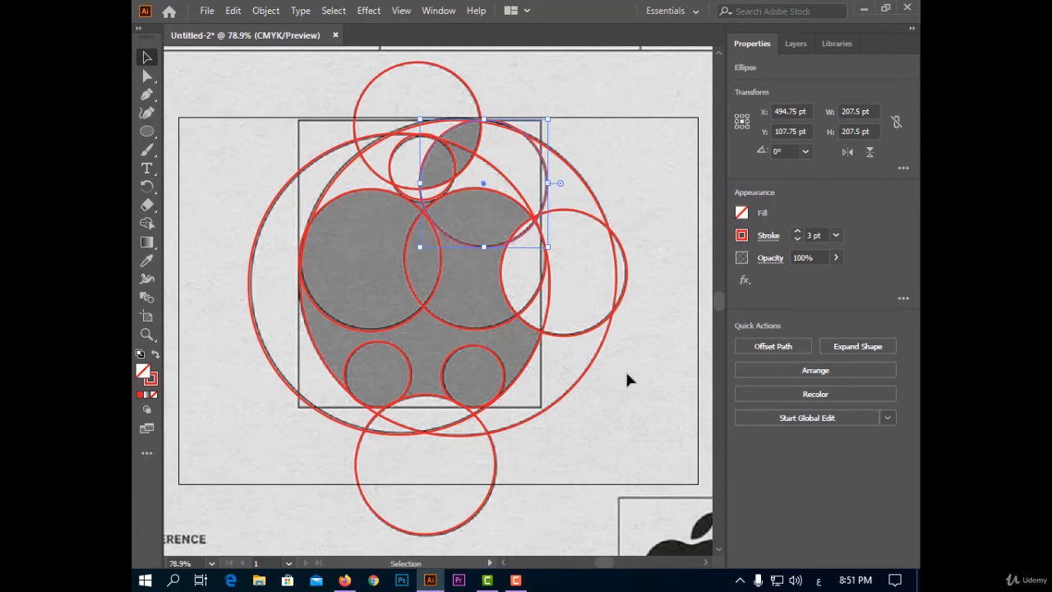
pyautogui.press('Left')
pyautogui.press('Down')
pyautogui.press('Down')
pyautogui.press('Down')
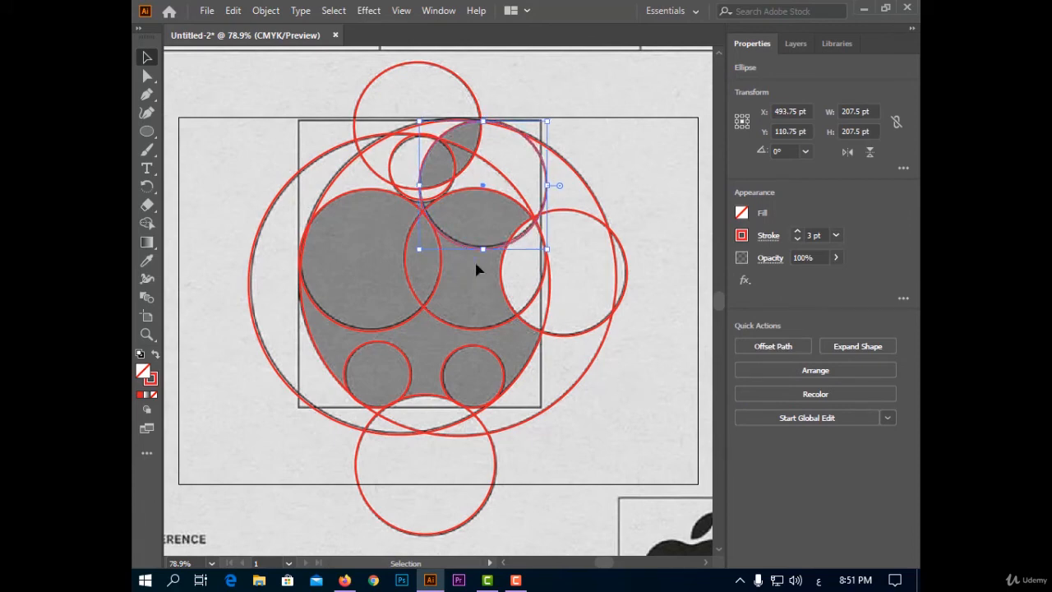
pyautogui.moveTo(483, 248); pyautogui.dragTo(482, 244)
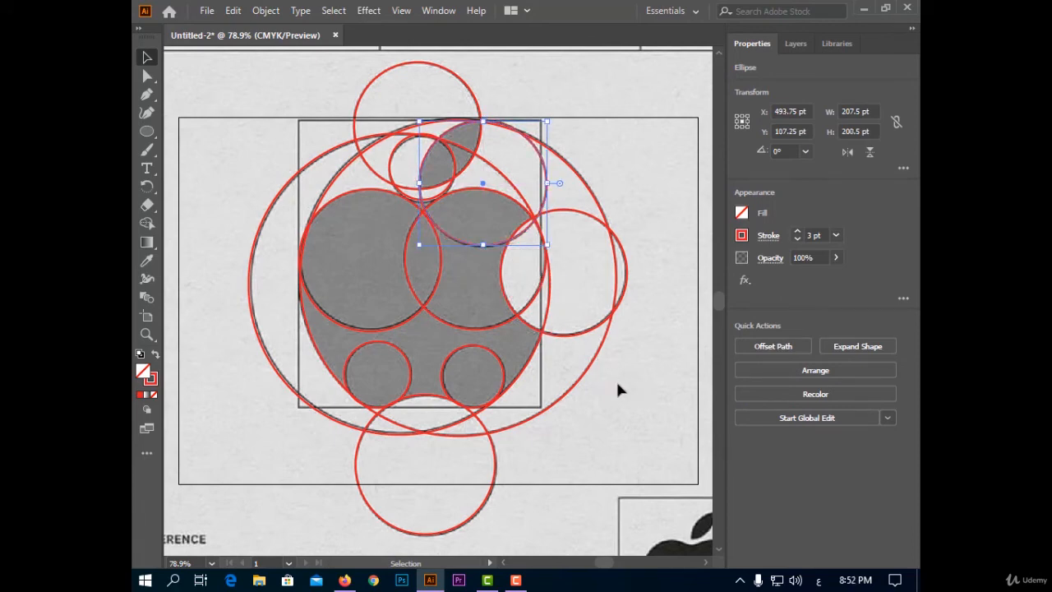
pyautogui.click(620, 407)
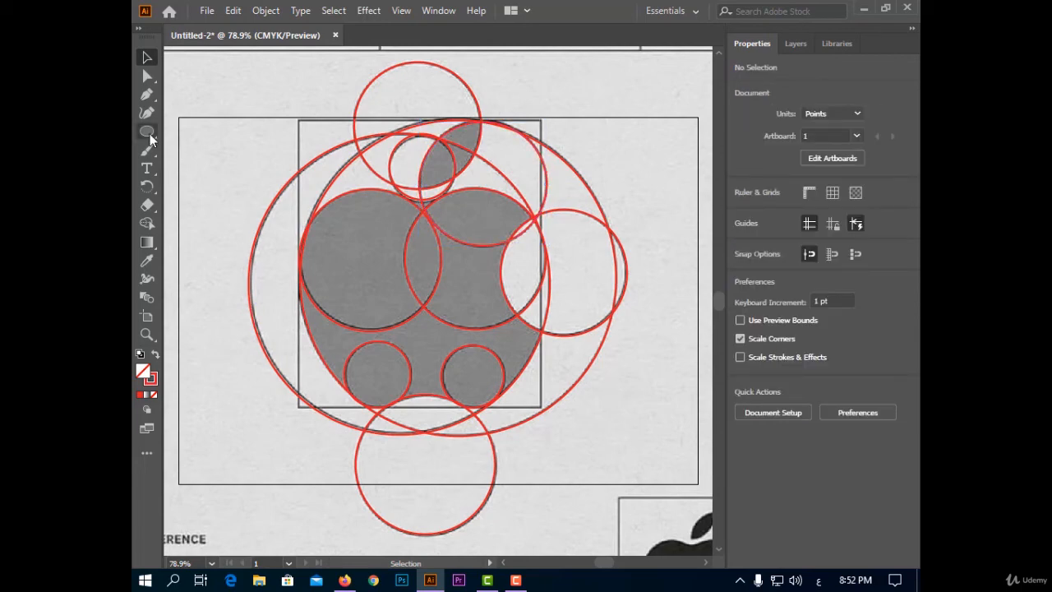
# Step: Draw a rectangle about 393 by 466 pt over the template's frame around the apple
pyautogui.moveTo(147, 131); pyautogui.dragTo(193, 132)
pyautogui.moveTo(298, 120); pyautogui.dragTo(541, 406)
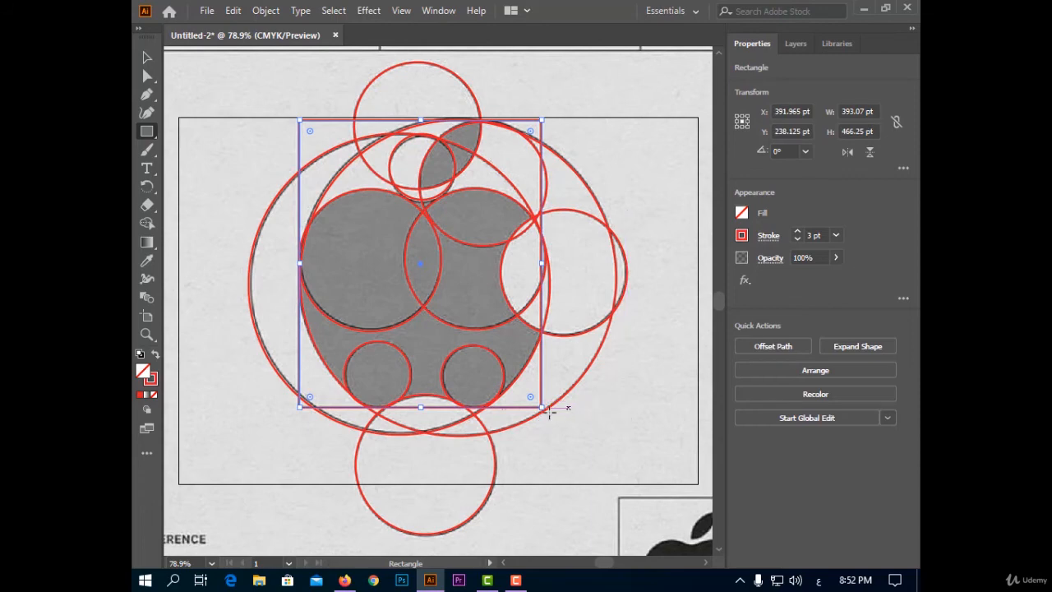
pyautogui.click(147, 57)
pyautogui.click(244, 184)
# Step: Select all traced shapes, remove the regions outside the apple with Shape Builder, and merge the body and the leaf regions
pyautogui.moveTo(377, 182); pyautogui.dragTo(664, 526)
pyautogui.click(148, 224)
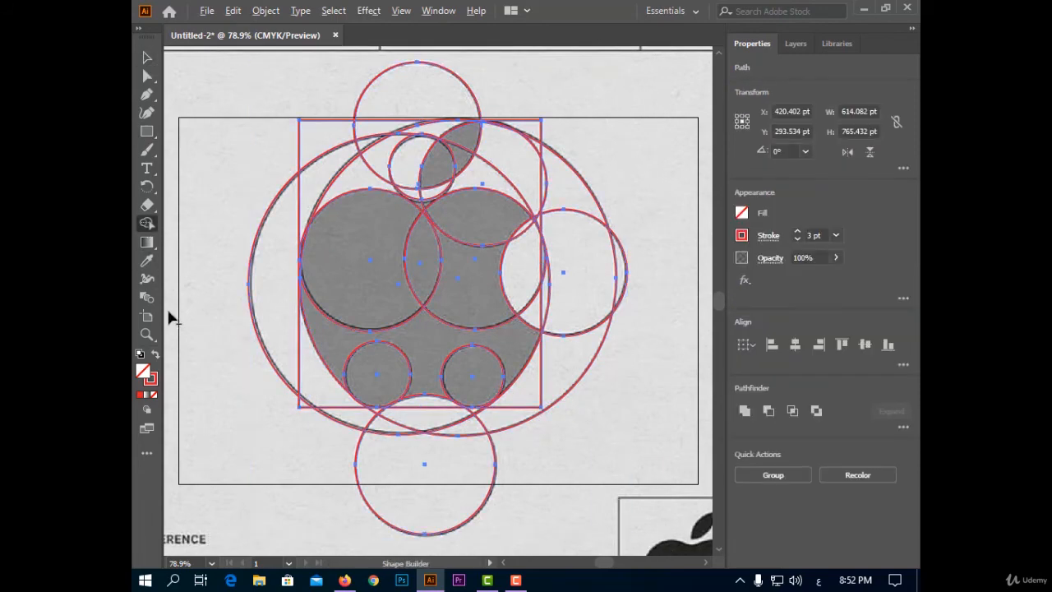
pyautogui.moveTo(259, 285)
pyautogui.mouseDown()
pyautogui.moveTo(330, 185)
pyautogui.moveTo(384, 163)
pyautogui.moveTo(370, 131)
pyautogui.moveTo(423, 72)
pyautogui.moveTo(412, 190)
pyautogui.moveTo(461, 193)
pyautogui.moveTo(526, 172)
pyautogui.moveTo(560, 180)
pyautogui.moveTo(533, 126)
pyautogui.moveTo(588, 244)
pyautogui.moveTo(642, 250)
pyautogui.moveTo(523, 259)
pyautogui.moveTo(530, 238)
pyautogui.moveTo(545, 306)
pyautogui.moveTo(531, 307)
pyautogui.moveTo(567, 378)
pyautogui.moveTo(554, 368)
pyautogui.moveTo(502, 420)
pyautogui.moveTo(458, 433)
pyautogui.moveTo(431, 415)
pyautogui.moveTo(475, 417)
pyautogui.moveTo(471, 448)
pyautogui.moveTo(435, 512)
pyautogui.moveTo(384, 417)
pyautogui.moveTo(314, 389)
pyautogui.mouseUp()
pyautogui.moveTo(327, 421)
pyautogui.mouseDown()
pyautogui.moveTo(365, 271)
pyautogui.moveTo(467, 321)
pyautogui.moveTo(480, 365)
pyautogui.moveTo(482, 225)
pyautogui.moveTo(448, 216)
pyautogui.mouseUp()
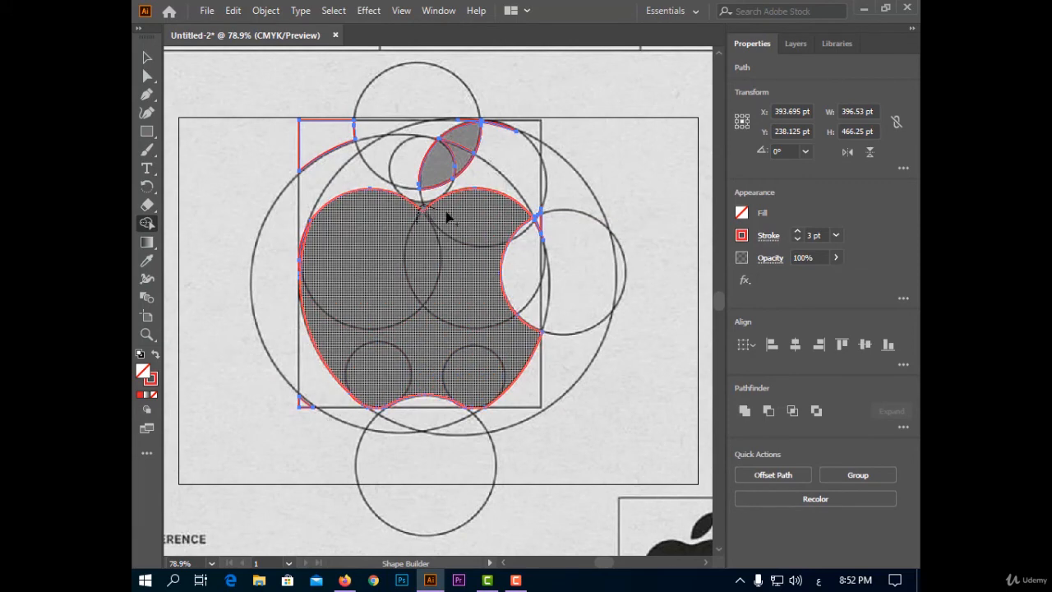
pyautogui.moveTo(451, 360); pyautogui.dragTo(426, 234)
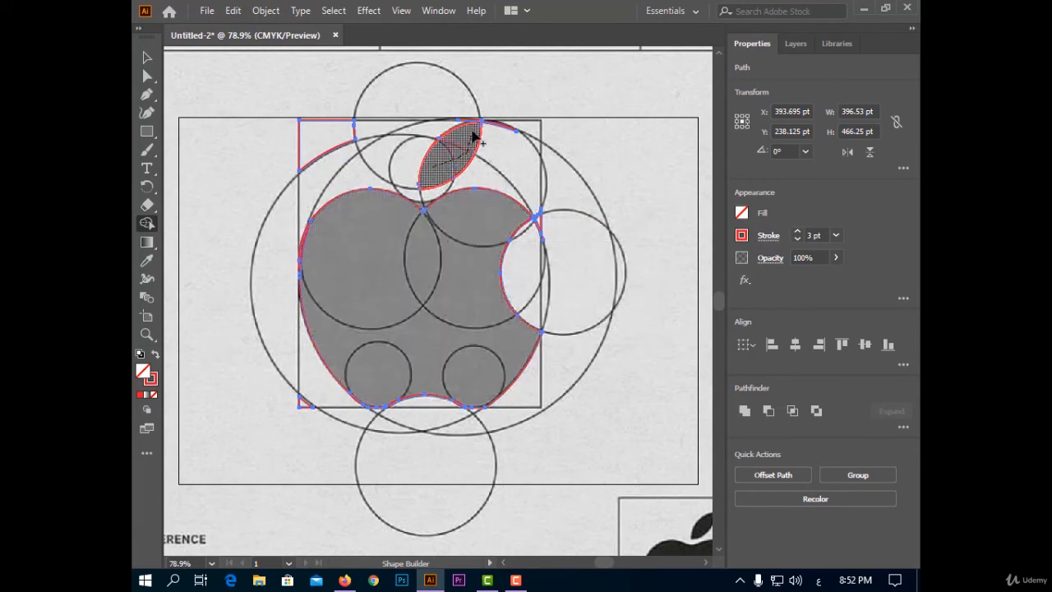
# Step: Hide the linked apple template and remove the leftover rectangle corners and the slivers beside the bite
pyautogui.click(793, 44)
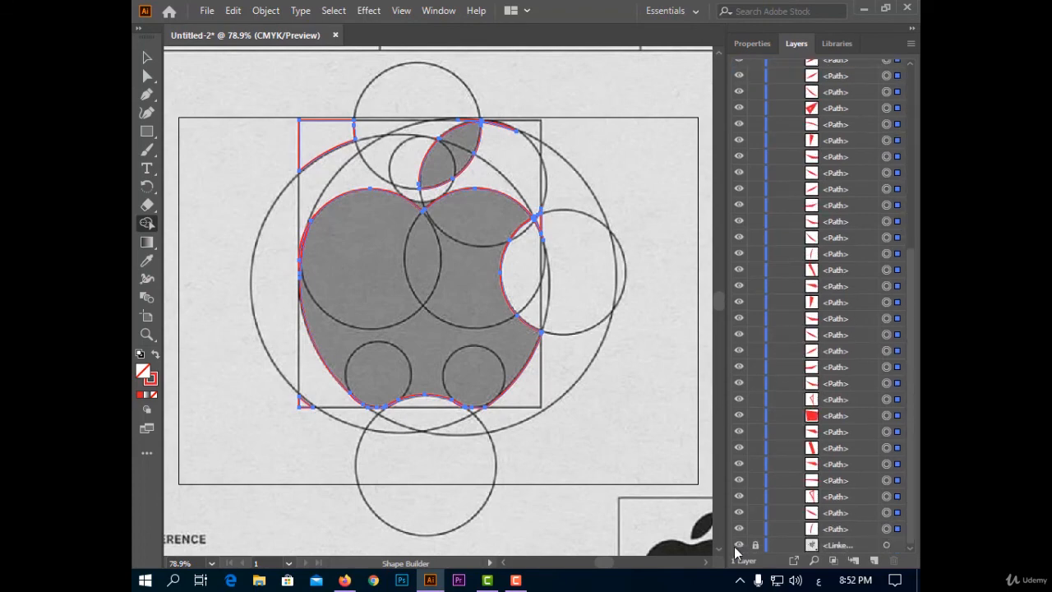
pyautogui.click(739, 546)
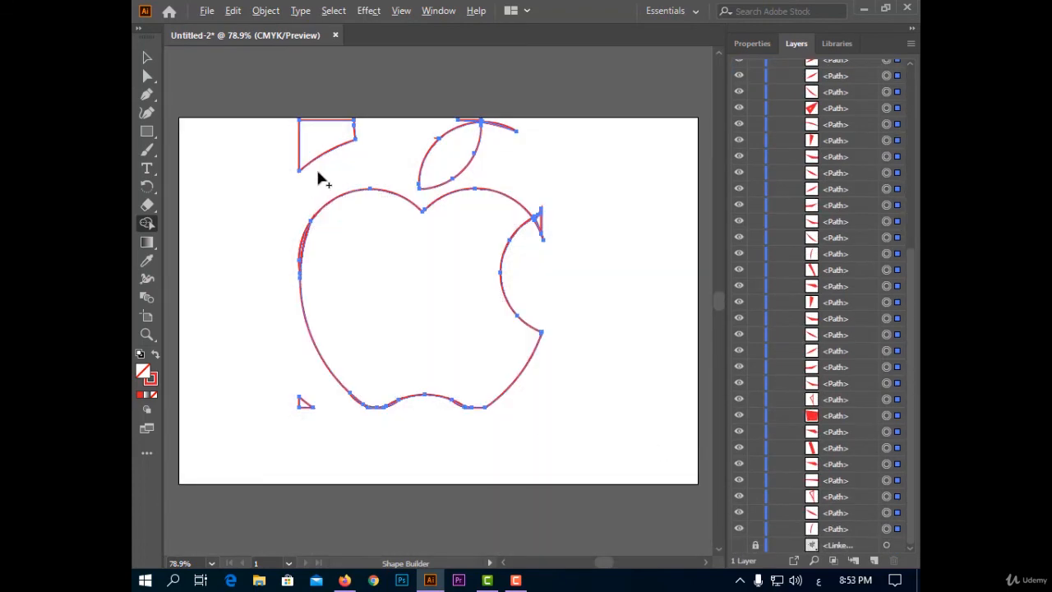
pyautogui.keyDown('alt'); pyautogui.click(303, 403); pyautogui.keyUp('alt')
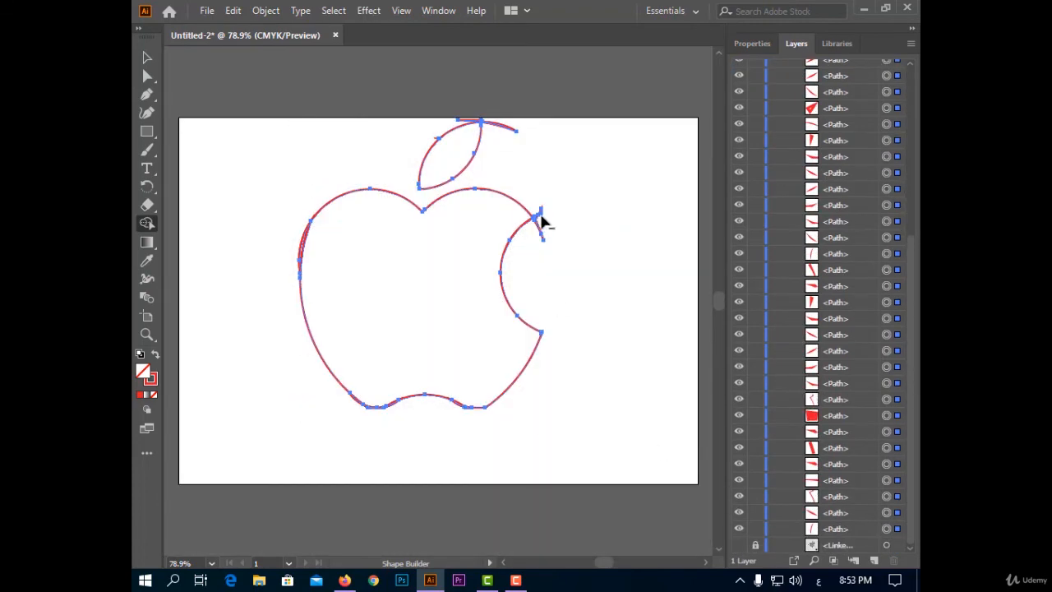
pyautogui.moveTo(535, 246); pyautogui.dragTo(535, 248)
pyautogui.moveTo(541, 199); pyautogui.dragTo(538, 239)
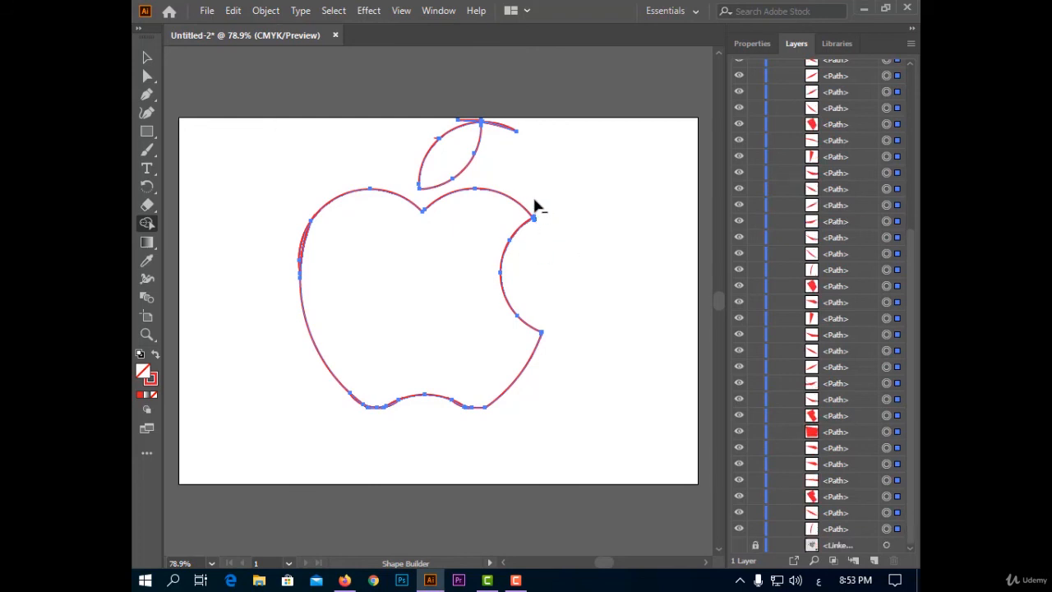
# Step: Remove the leftover slivers at the bite's upper tip, the body's left edge and both sides of the leaf tip with Shape Builder
pyautogui.moveTo(534, 200)
pyautogui.mouseDown()
pyautogui.moveTo(535, 242)
pyautogui.moveTo(531, 212)
pyautogui.moveTo(571, 249)
pyautogui.mouseUp()
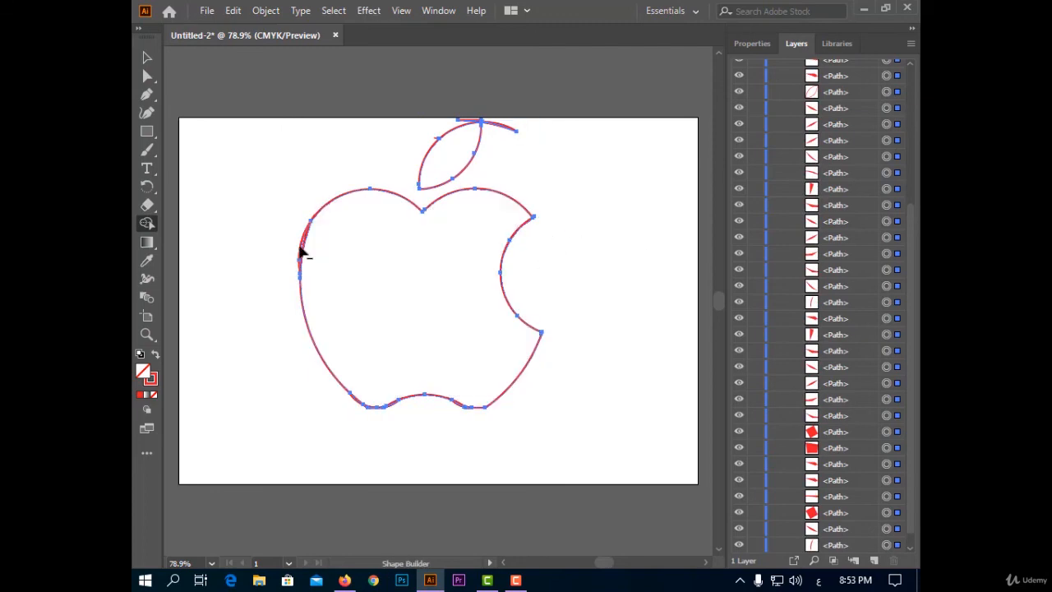
pyautogui.keyDown('alt'); pyautogui.click(301, 249); pyautogui.keyUp('alt')
pyautogui.keyDown('alt'); pyautogui.click(508, 130); pyautogui.keyUp('alt')
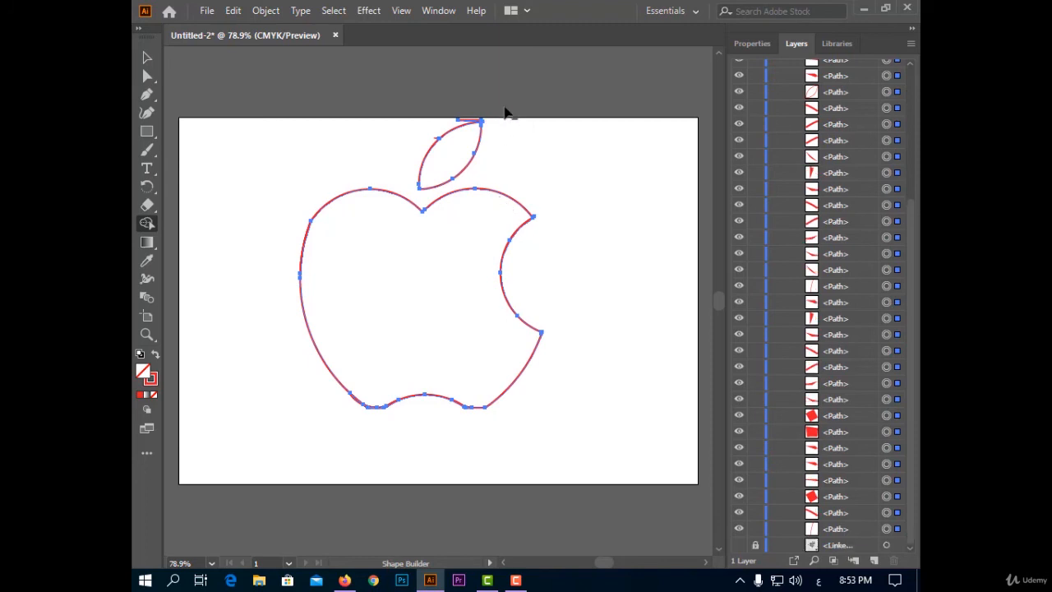
pyautogui.keyDown('alt'); pyautogui.click(466, 124); pyautogui.keyUp('alt')
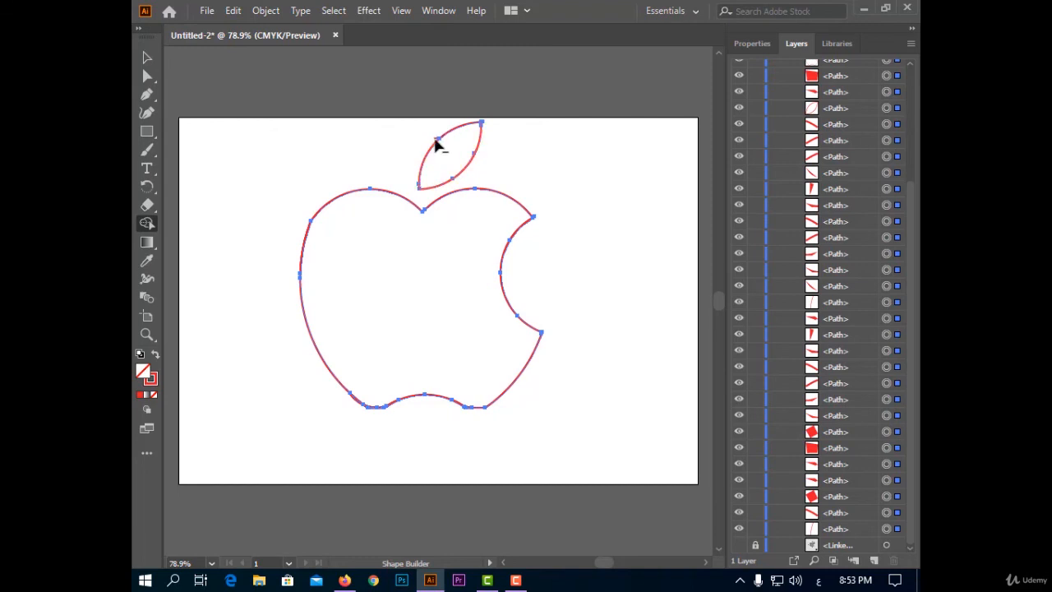
# Step: Select the whole apple logo and fill its body and leaf with the white-to-black linear gradient at 0°
pyautogui.press('v')
pyautogui.moveTo(226, 115); pyautogui.dragTo(581, 435)
pyautogui.click(140, 395)
pyautogui.click(146, 394)
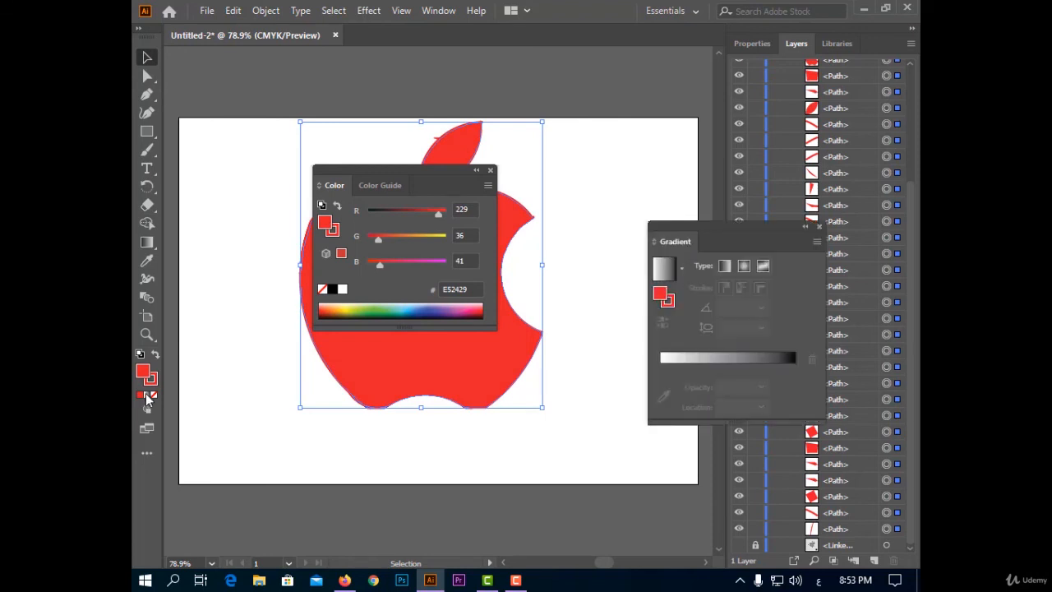
pyautogui.click(491, 171)
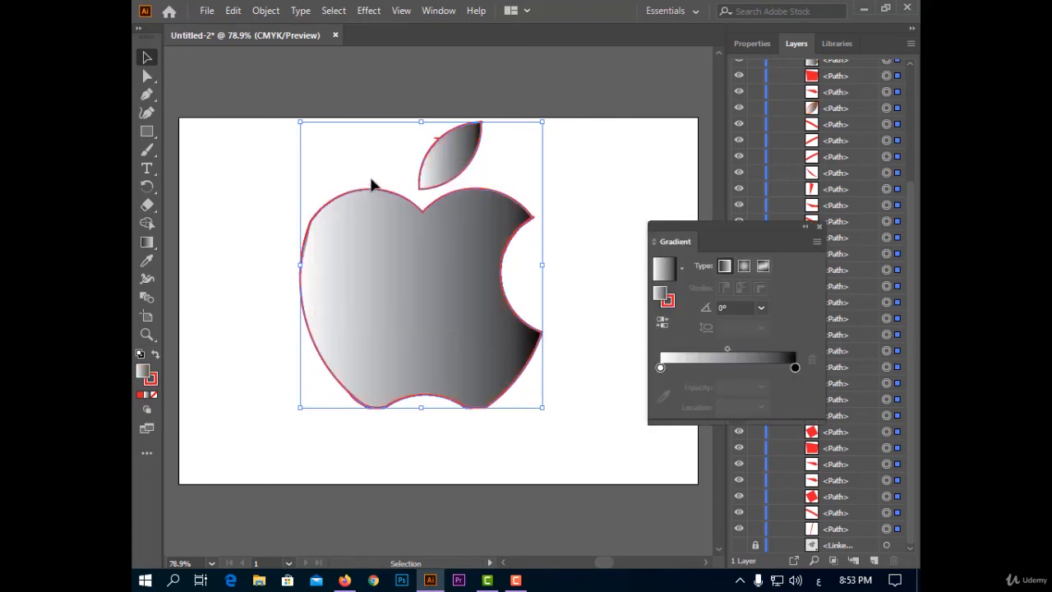
# Step: Try shifting the gradient-filled apple slightly, undo the move, and dismiss the gradient settings and selection
pyautogui.moveTo(434, 146); pyautogui.dragTo(439, 139)
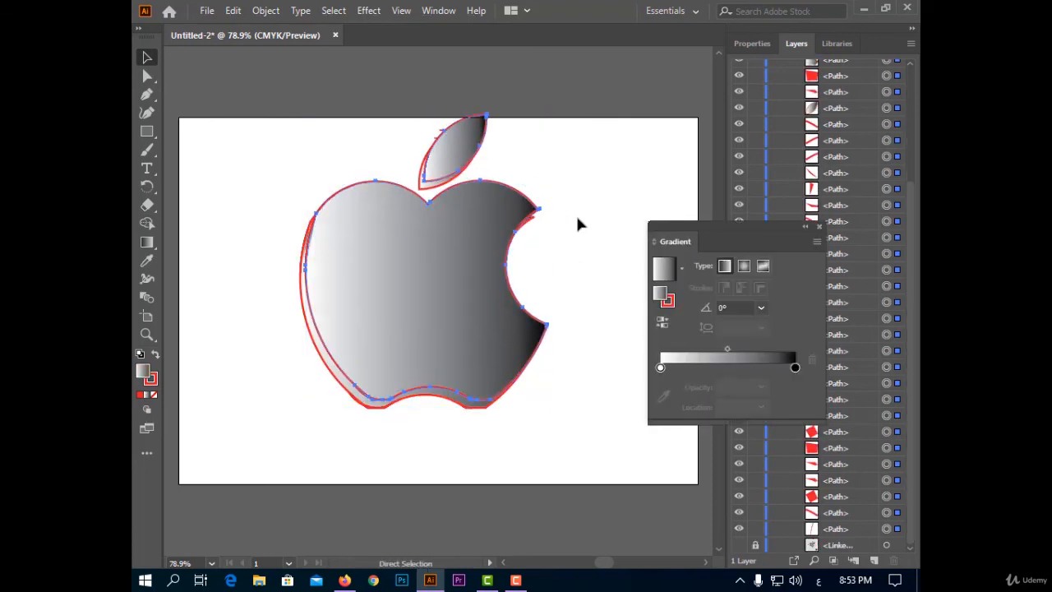
pyautogui.hotkey('ctrl', 'z')
pyautogui.click(818, 226)
pyautogui.click(658, 227)
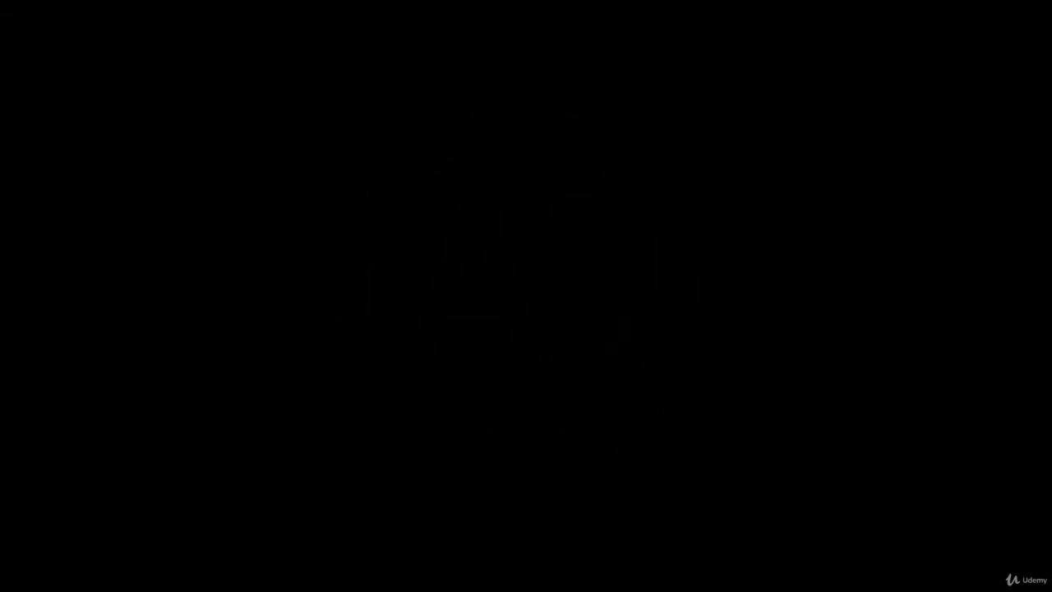